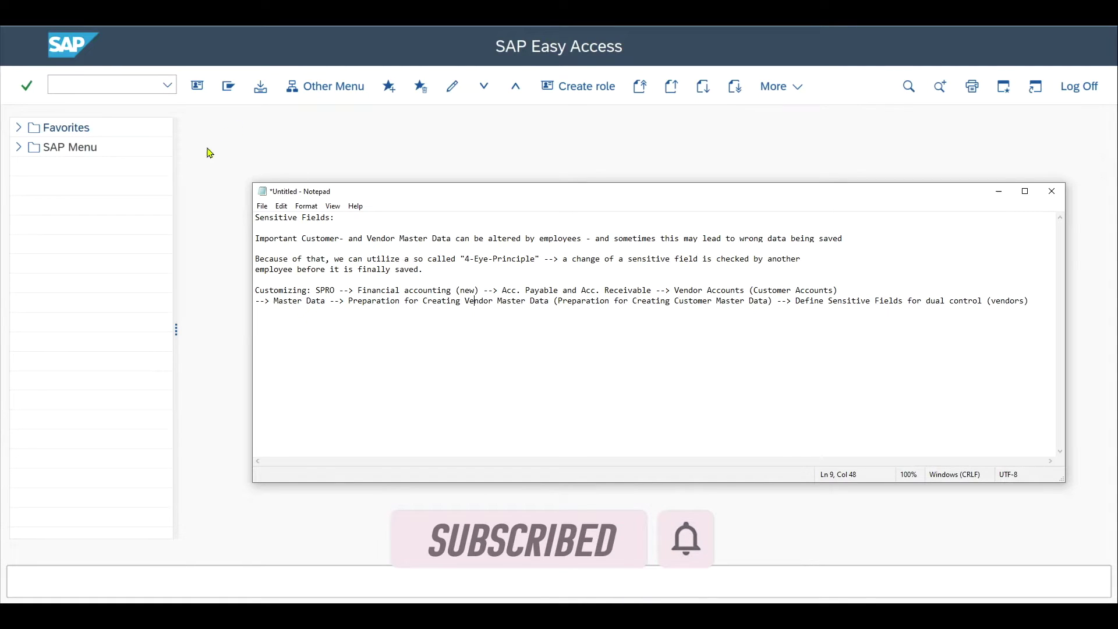
Display vendor 700326's address data using the XK vendor display transaction.
left_click_drag(424, 270, 247, 259)
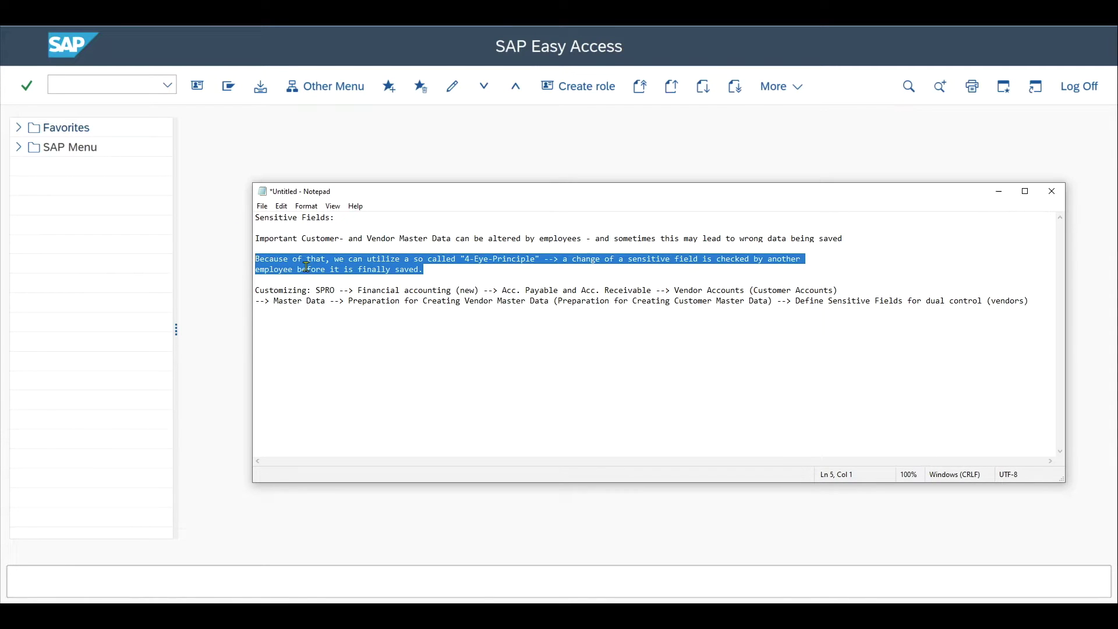
left_click(434, 266)
left_click(125, 87)
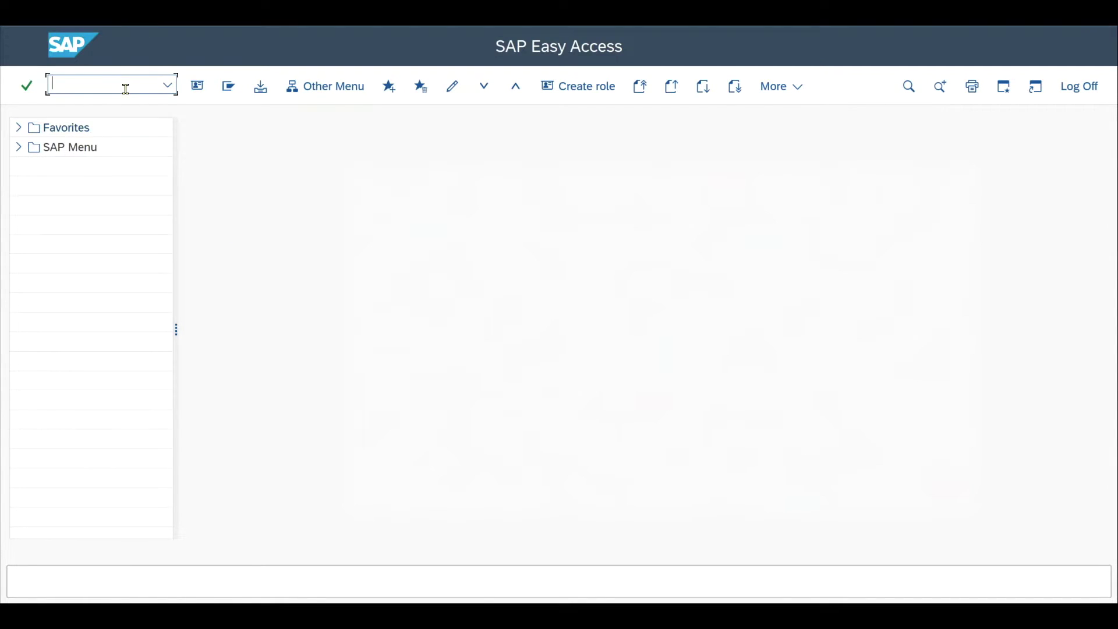
type("xk03")
key("Return")
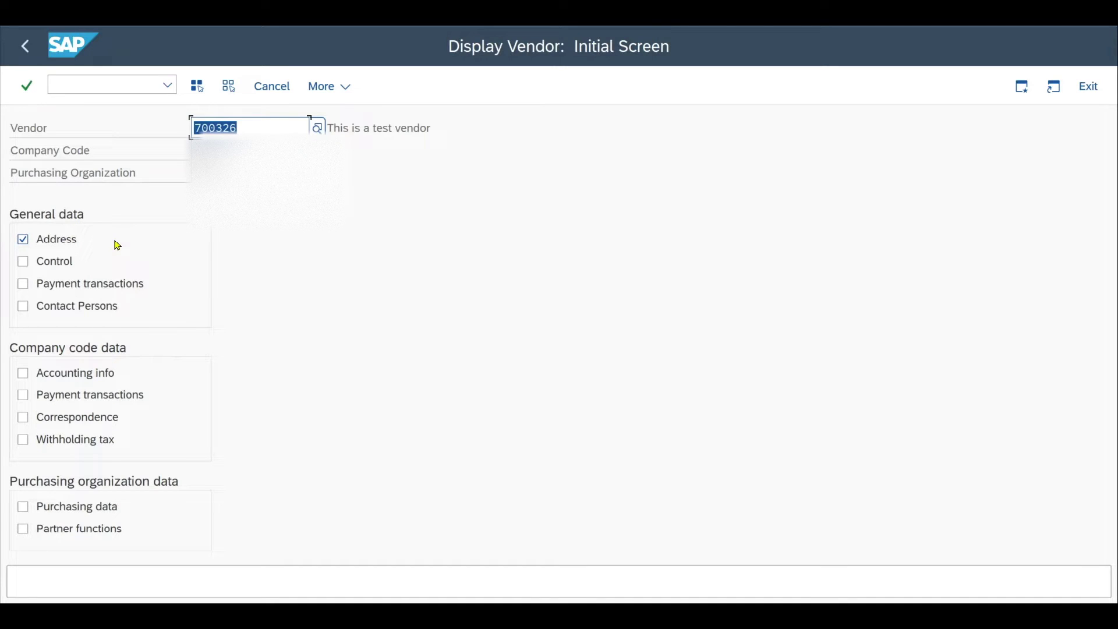
key("Return")
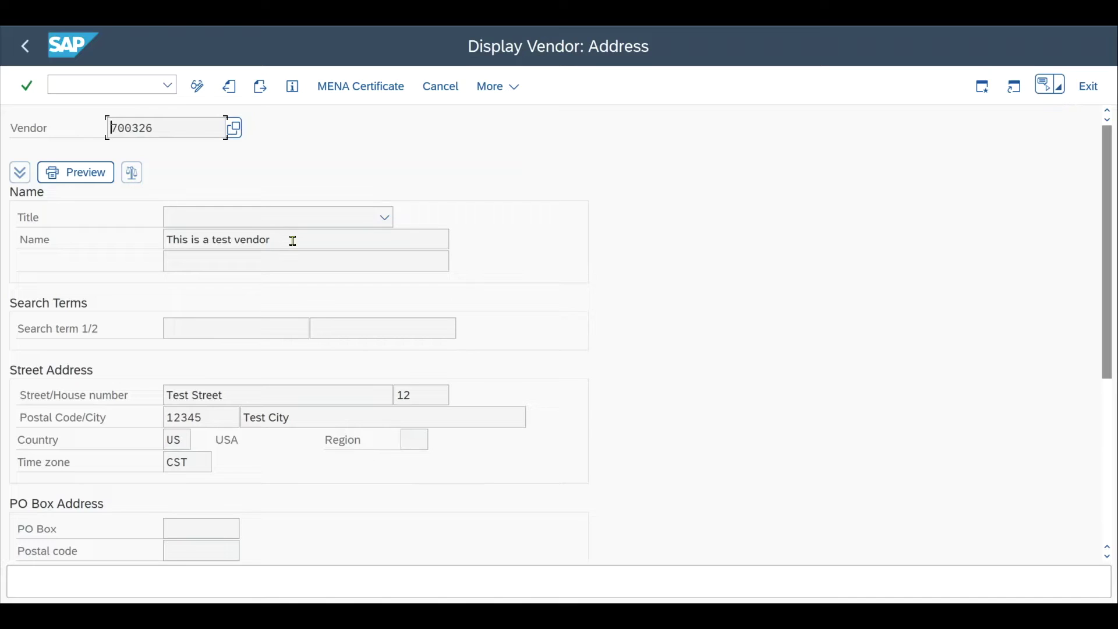
Highlight the vendor name 'This is a test vendor' in the Name field.
left_click_drag(293, 241, 173, 239)
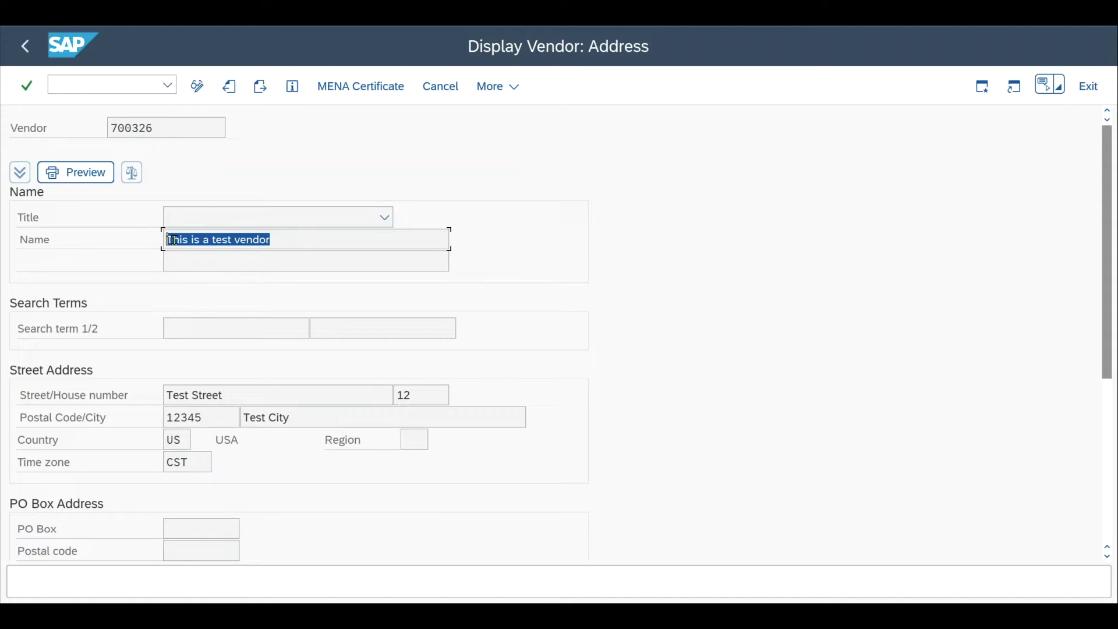
left_click(280, 240)
left_click_drag(280, 239, 161, 235)
left_click(255, 239)
left_click_drag(277, 238, 163, 236)
left_click(277, 240)
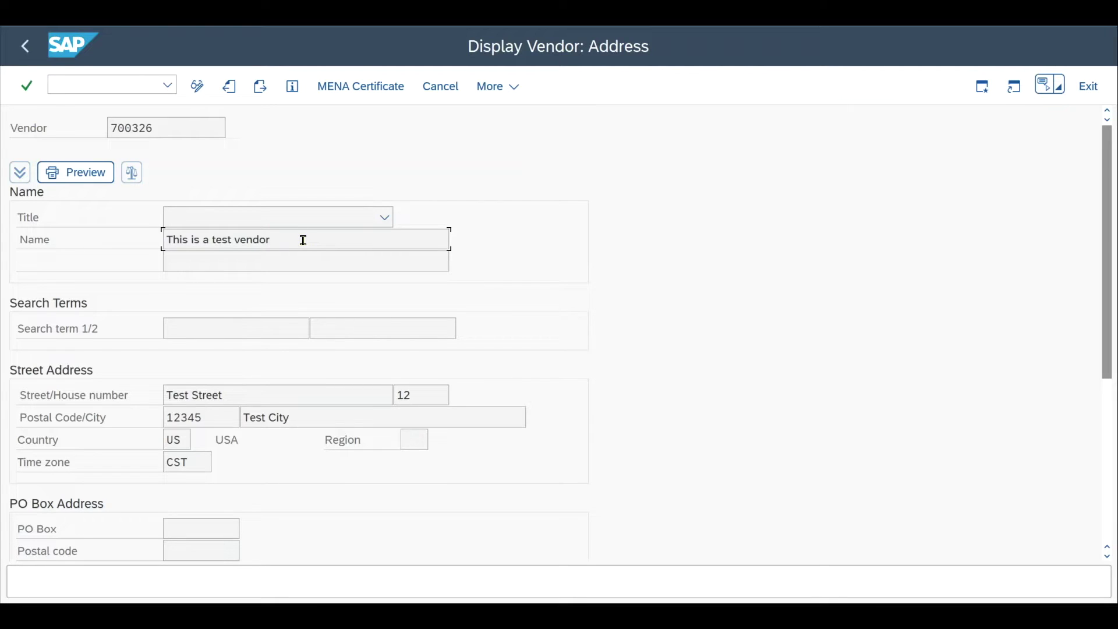
Look up the Name field's technical name NAME1 in its field help and select it.
key("F1")
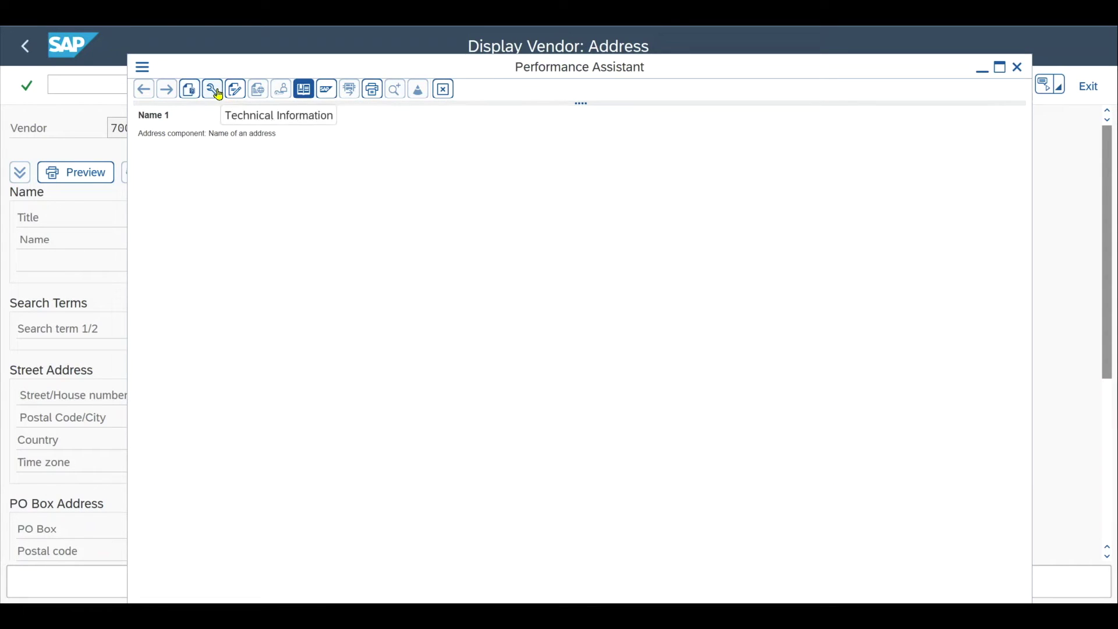
left_click(215, 91)
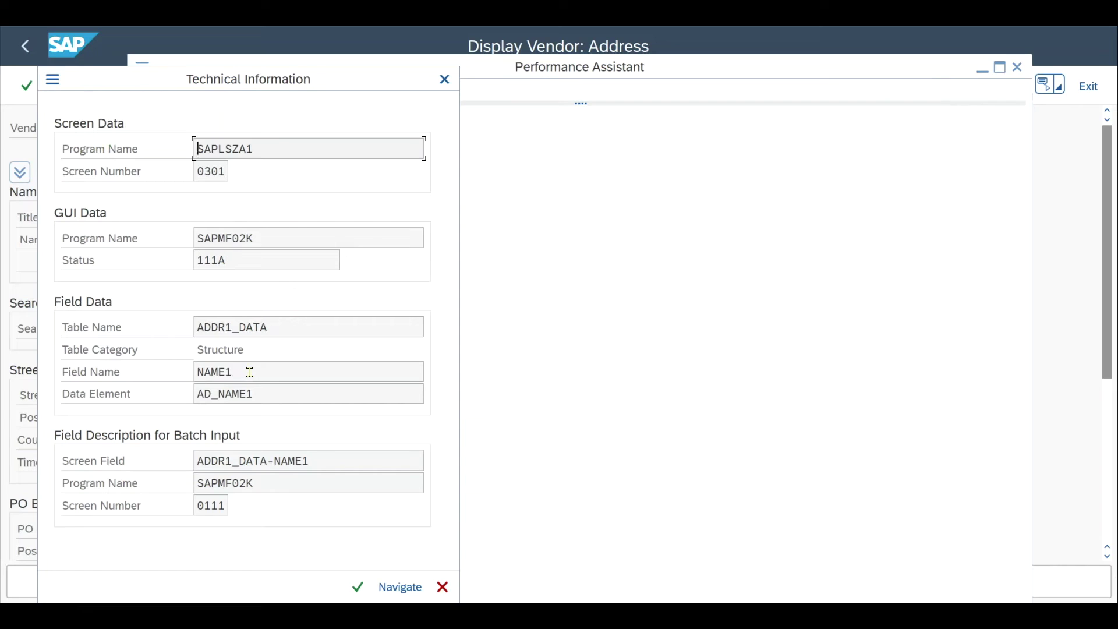
left_click(246, 372)
left_click_drag(247, 372, 182, 379)
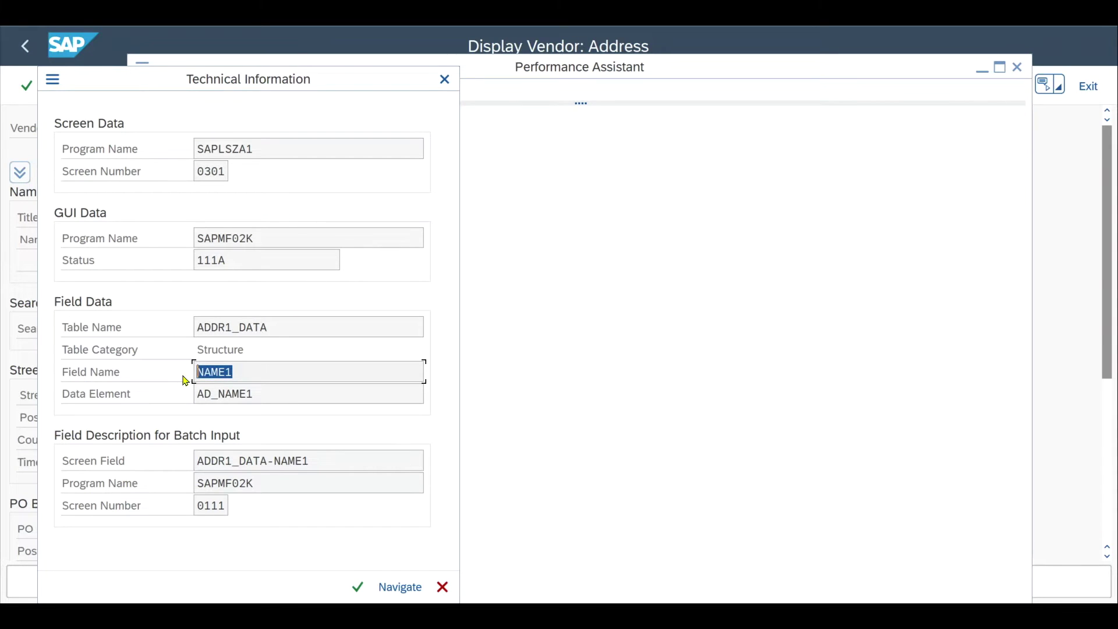
left_click(247, 372)
left_click_drag(239, 369, 190, 374)
Review the Customizing path in the Notepad notes, then close the technical information help.
key("alt+Tab")
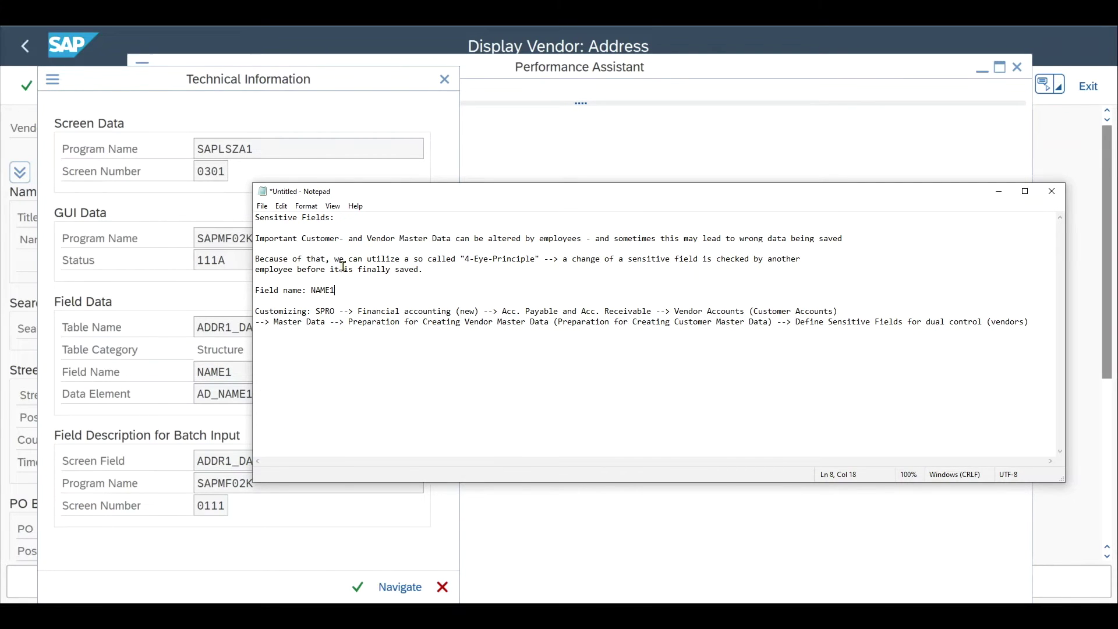
left_click_drag(257, 309, 1030, 323)
left_click(604, 332)
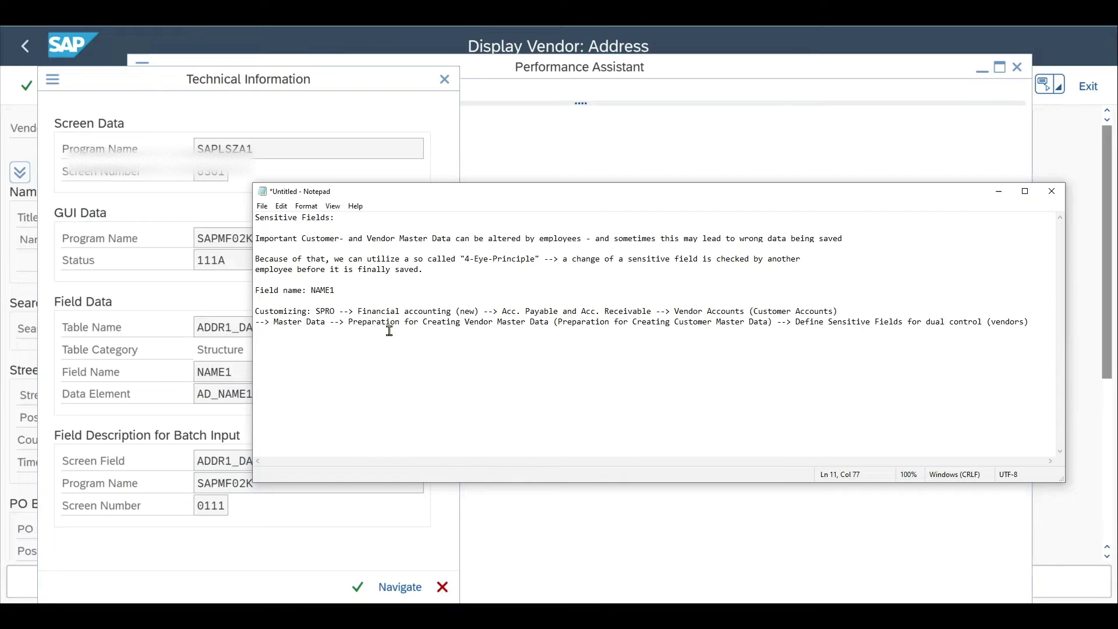
left_click(444, 80)
left_click(445, 80)
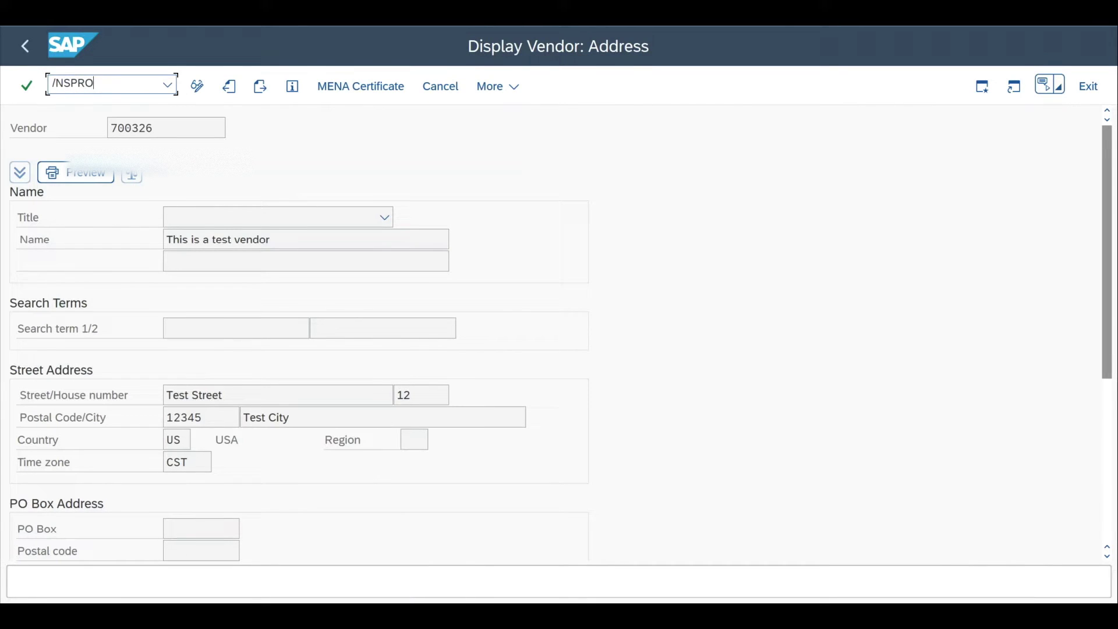
Run Define Sensitive Fields for Dual Control (Vendors) from the Vendor Accounts Master Data preparations.
key("Return")
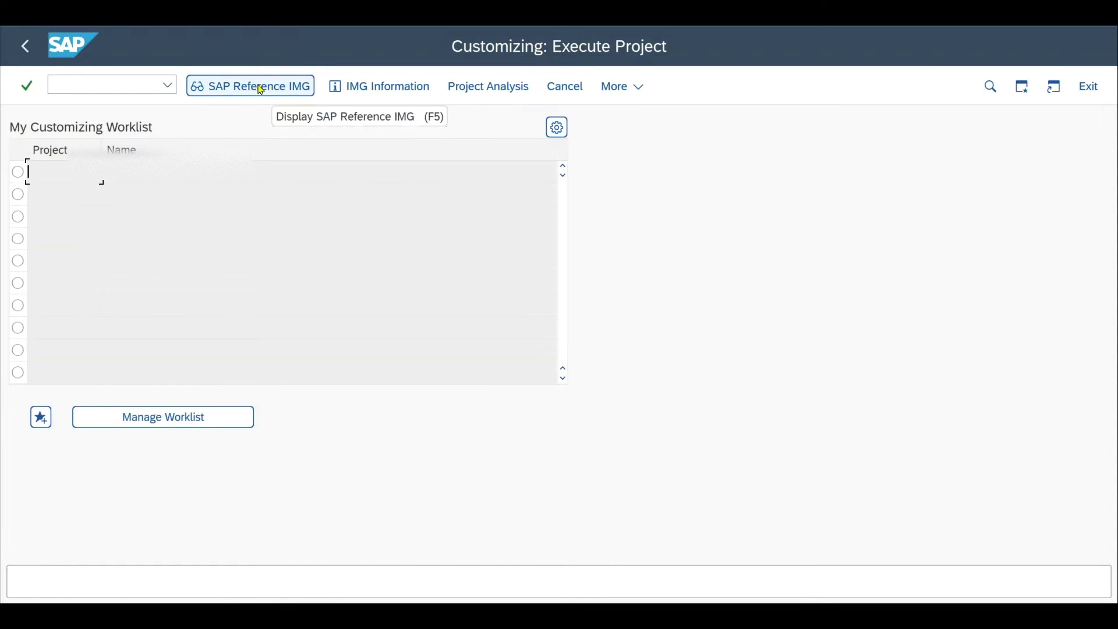
left_click(260, 88)
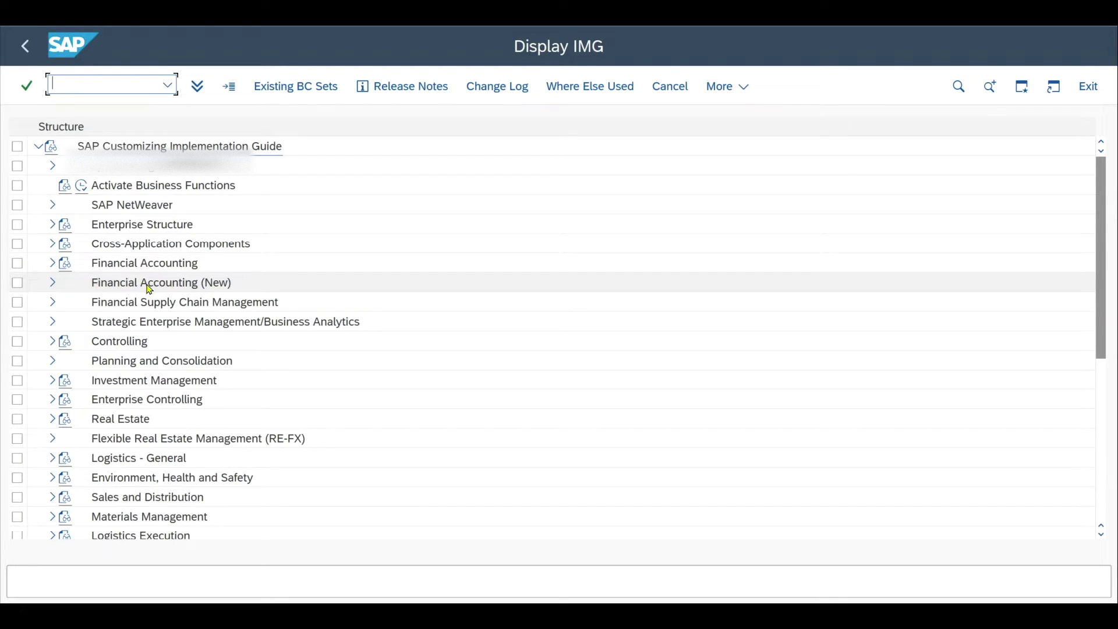
left_click(53, 283)
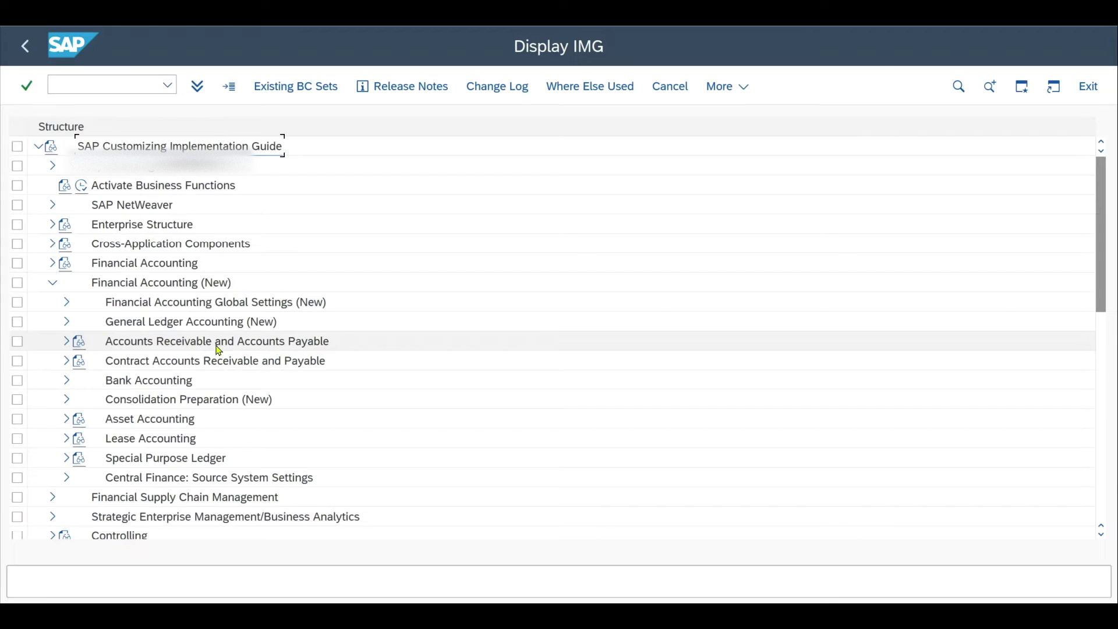
left_click(66, 341)
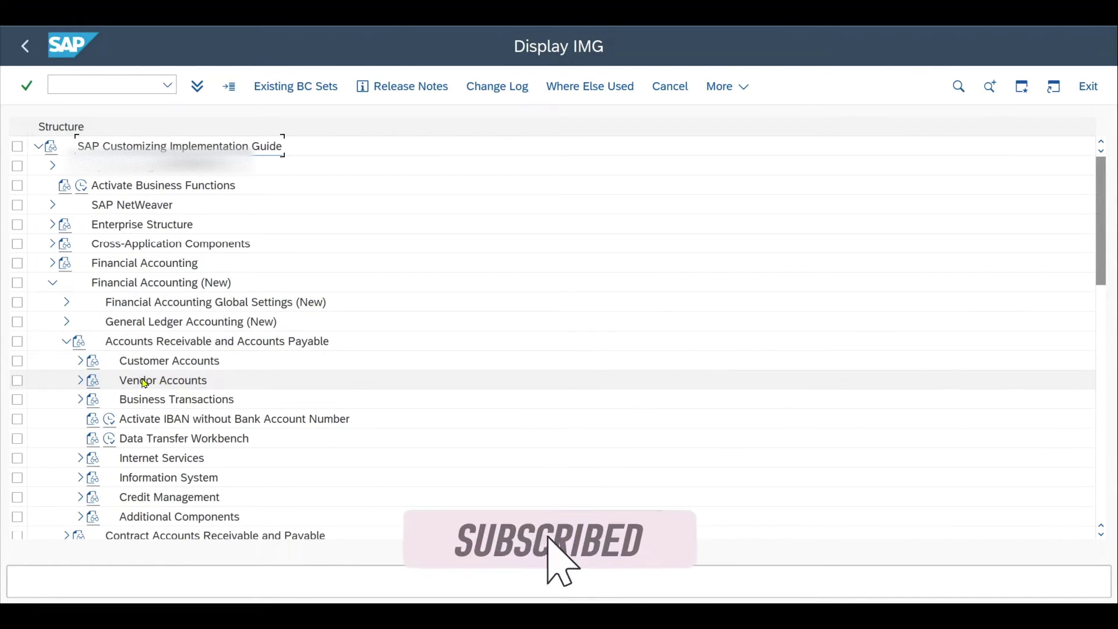
left_click(130, 379)
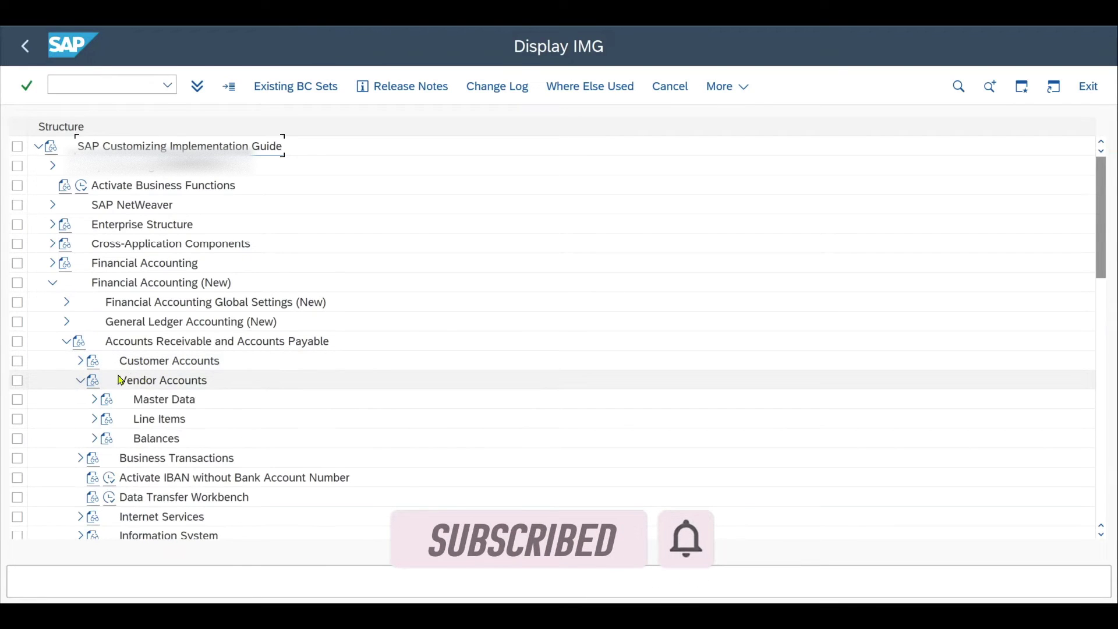
left_click(94, 401)
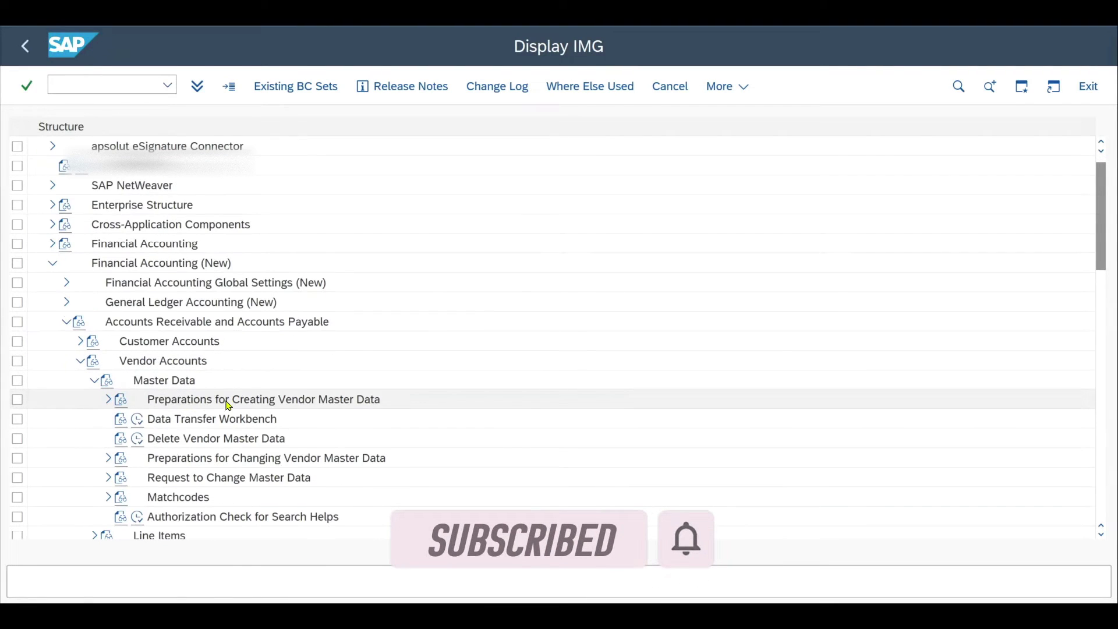
left_click(110, 401)
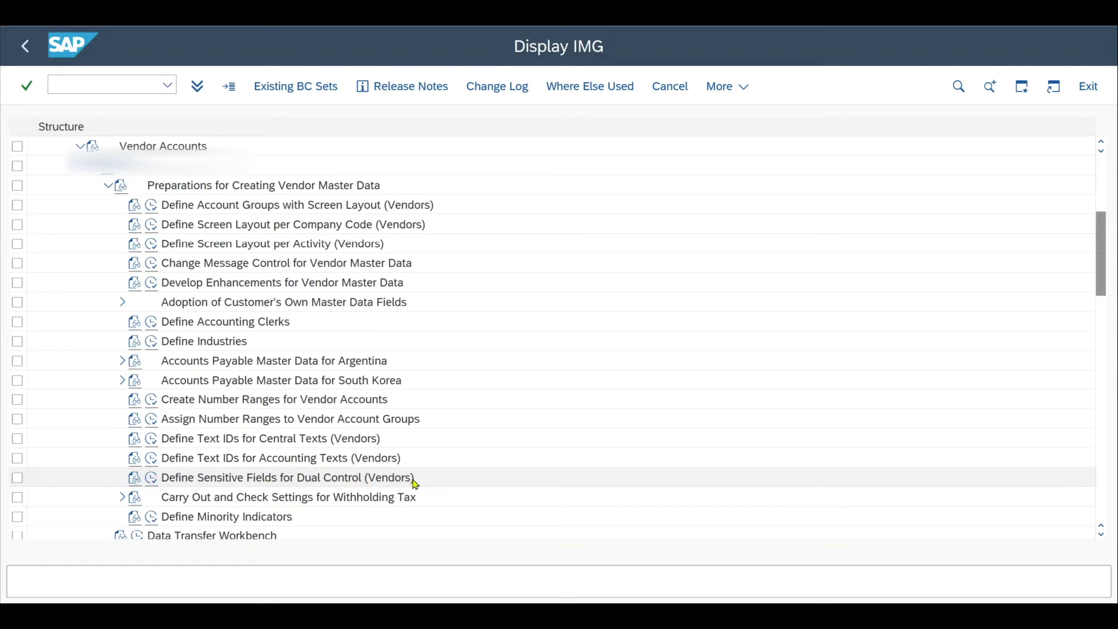
left_click(153, 484)
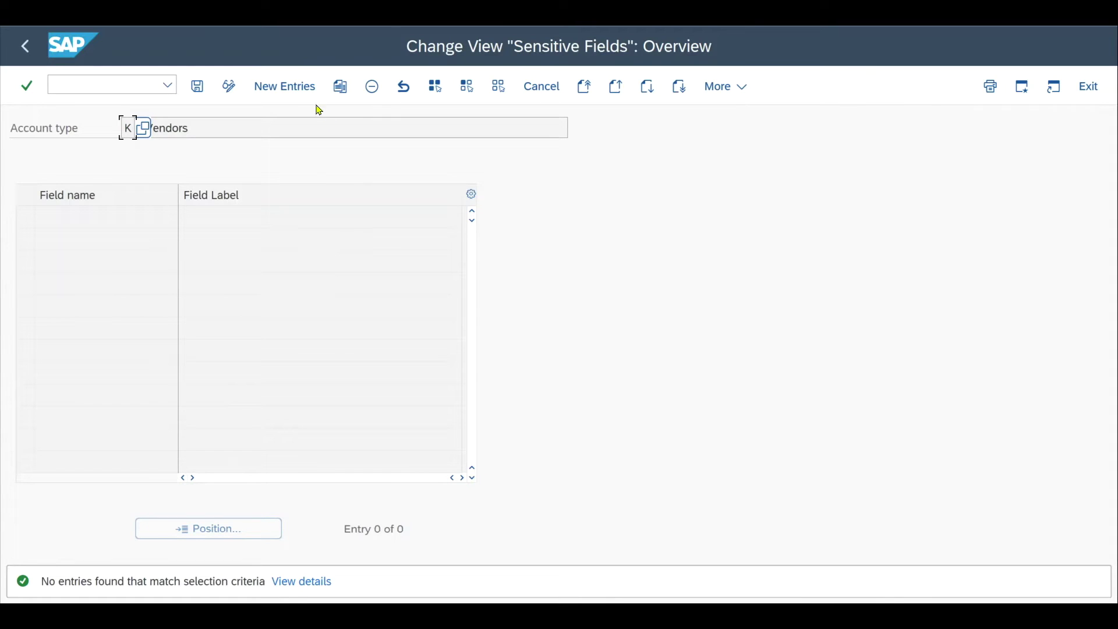
Add a new entry with field ADRC-NAME1, found by searching NAME1, and save it.
left_click(275, 88)
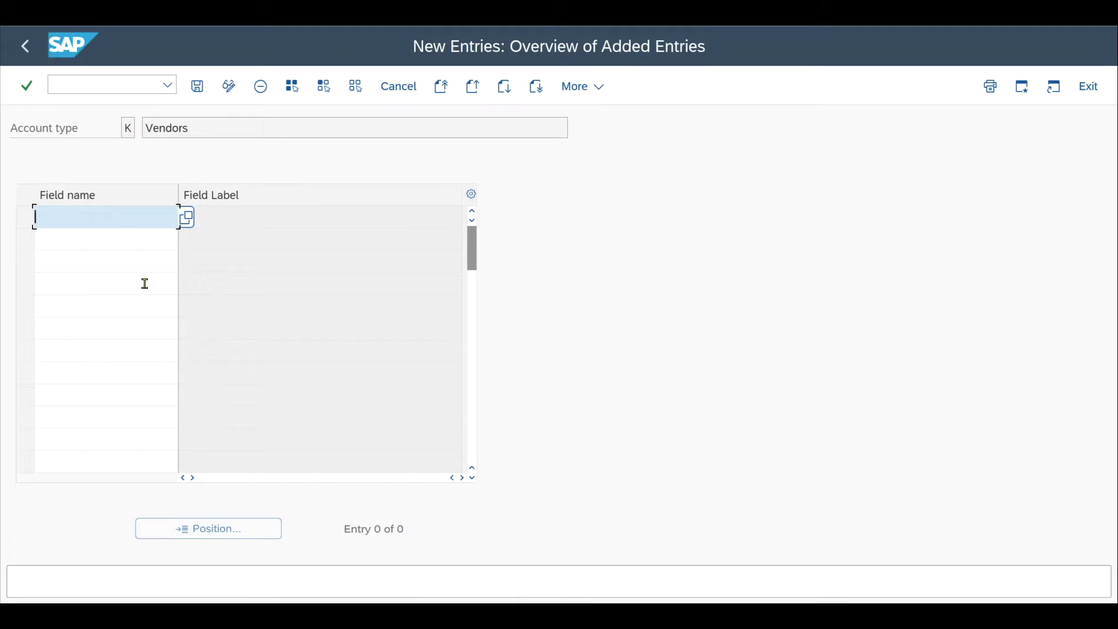
left_click(189, 221)
left_click(410, 591)
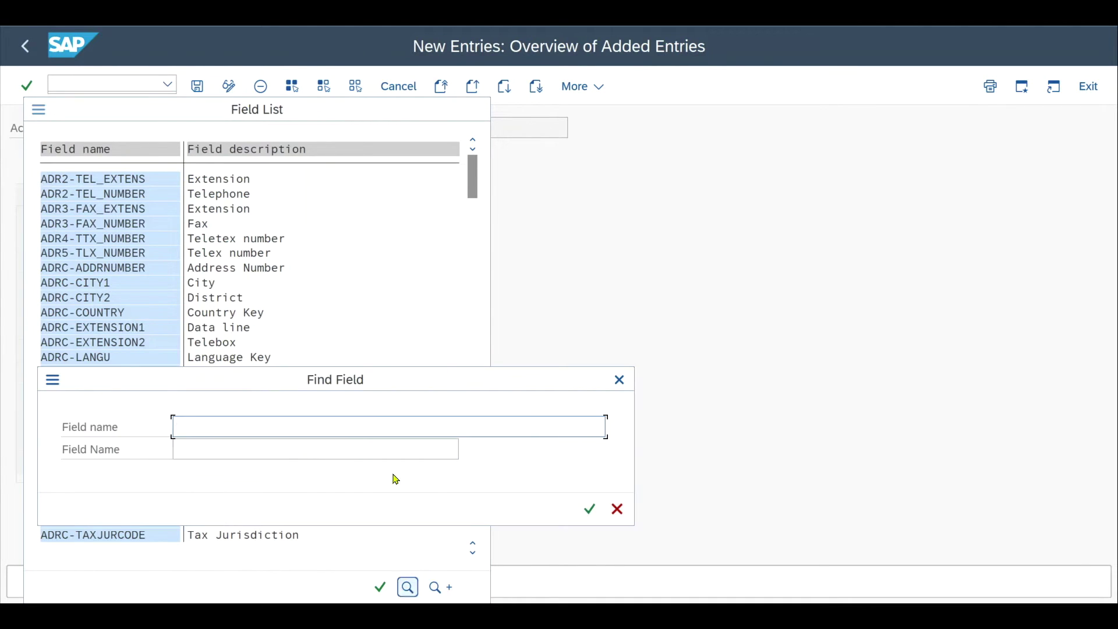
type("NAME1")
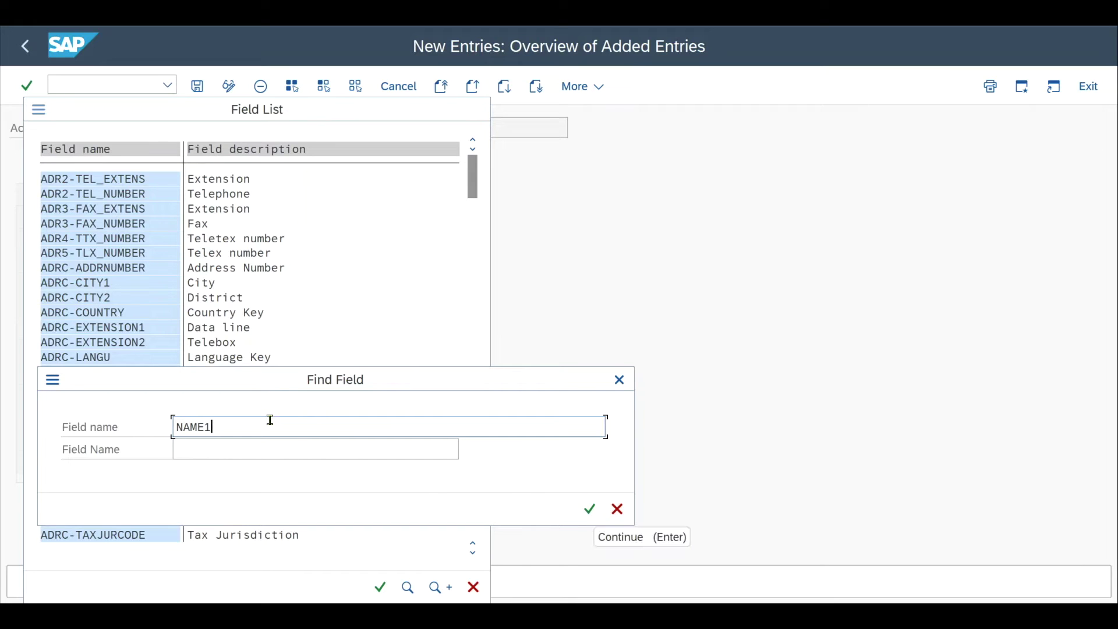
left_click_drag(270, 422, 165, 419)
key("Return")
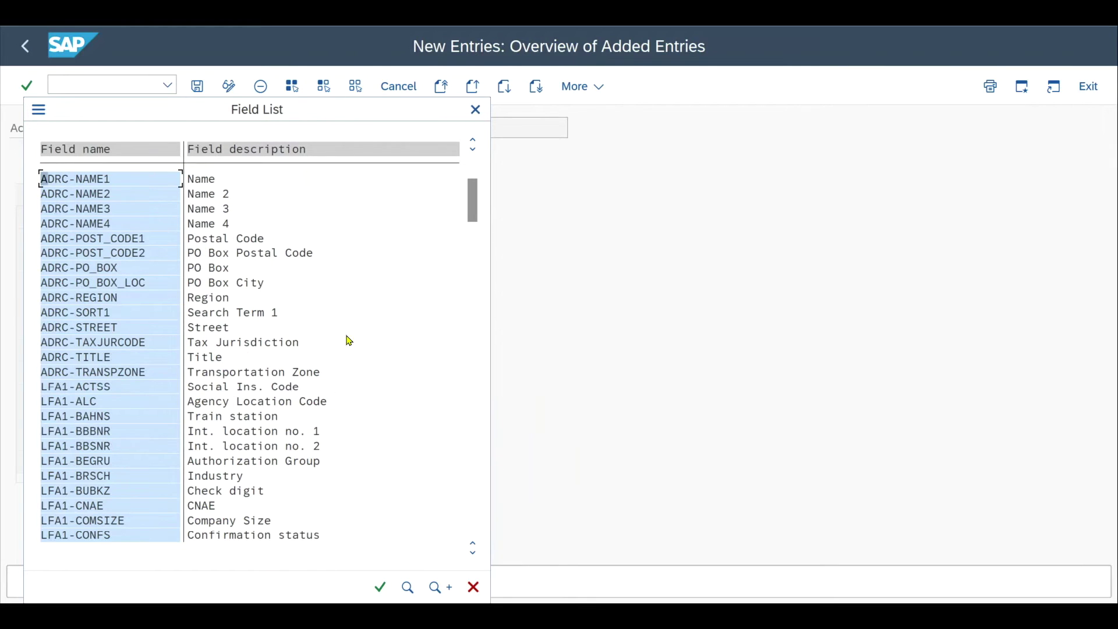
double_click(98, 183)
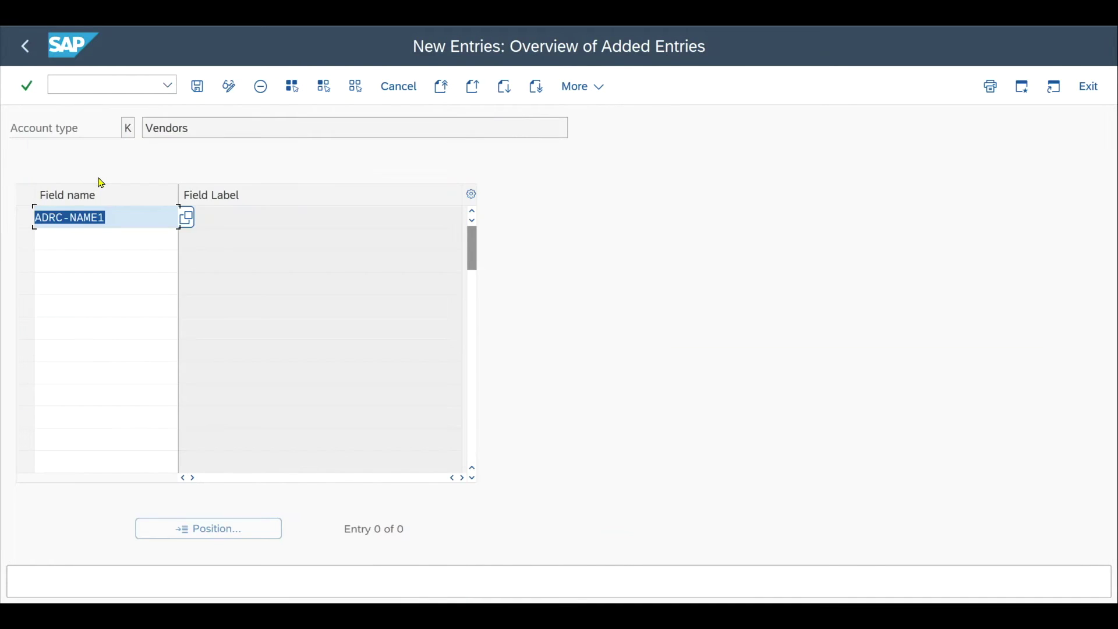
left_click(197, 86)
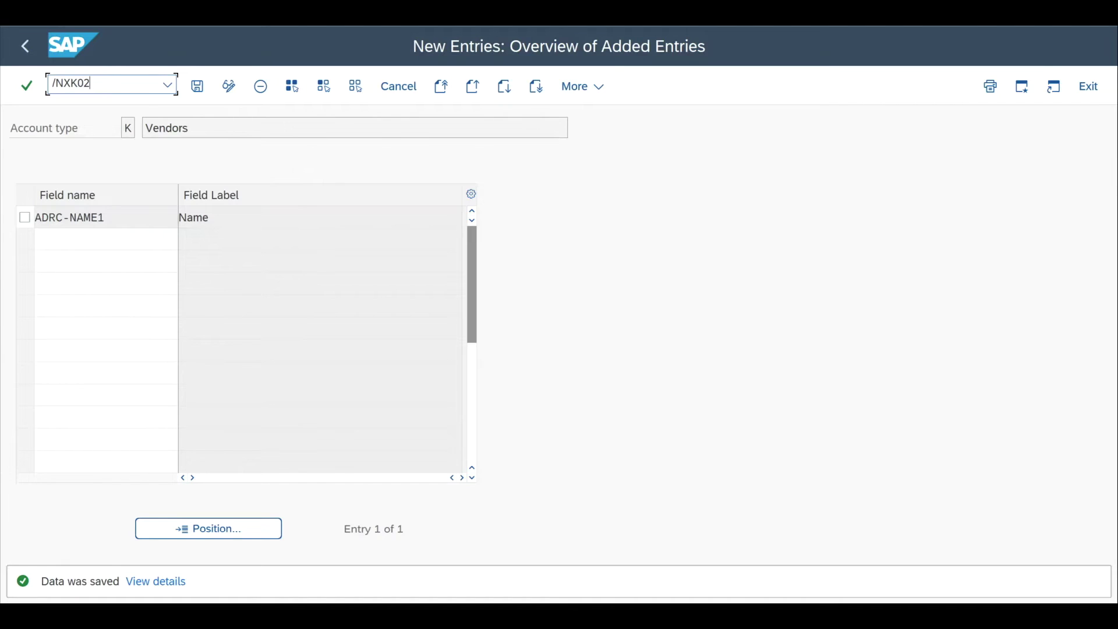
Save vendor 700326's name as 'This is a test vendor XYZ', acknowledge the confirmation notice, and exit.
key("Return")
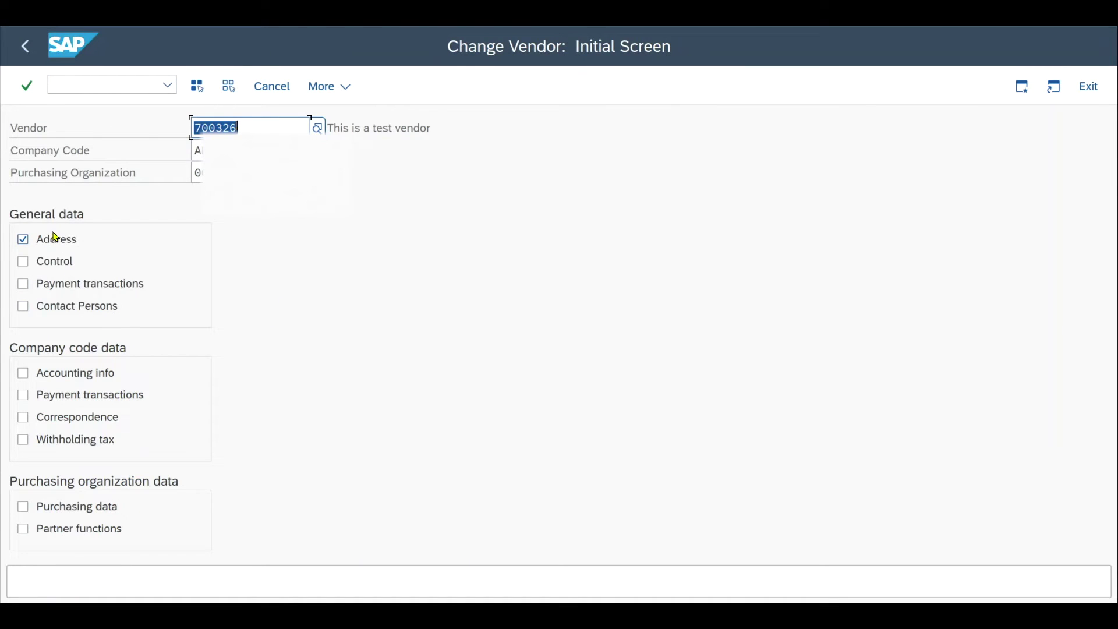
key("Return")
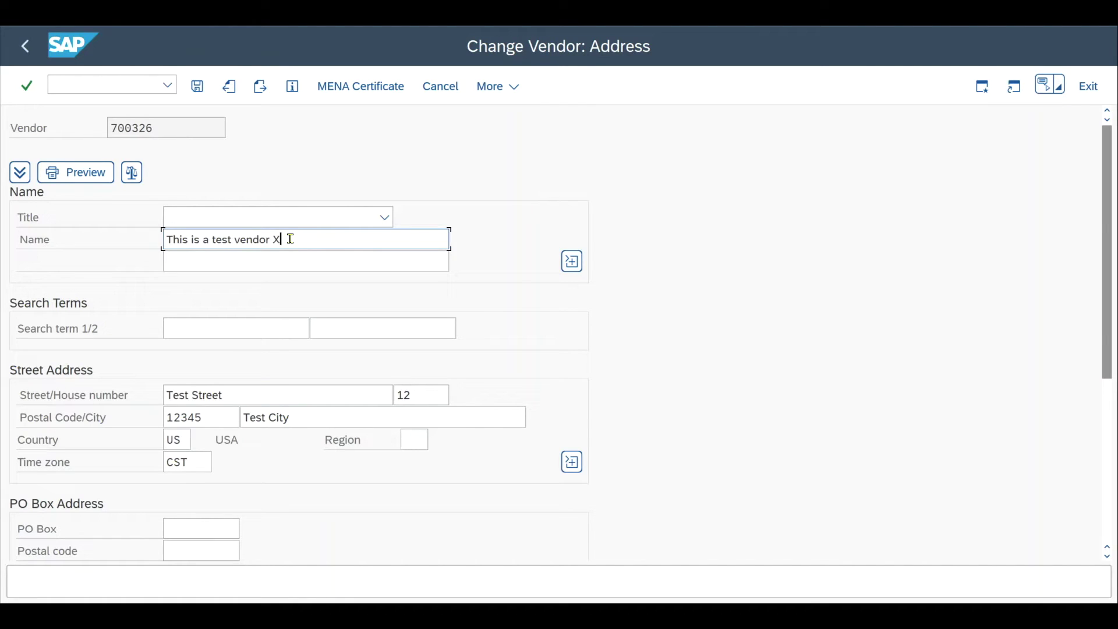
left_click(198, 86)
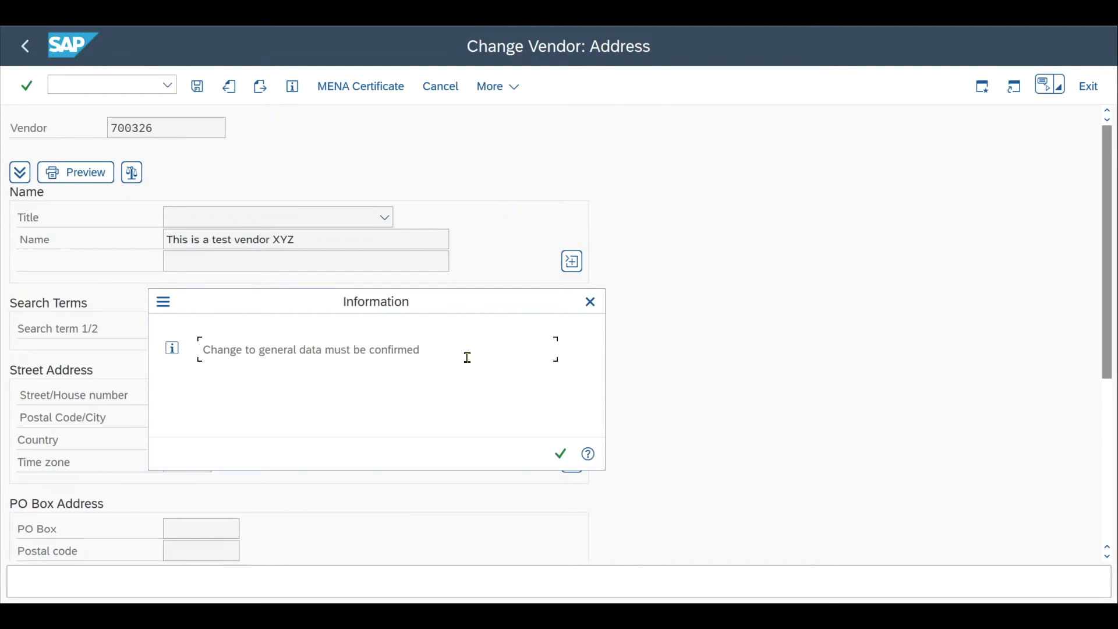
left_click(562, 454)
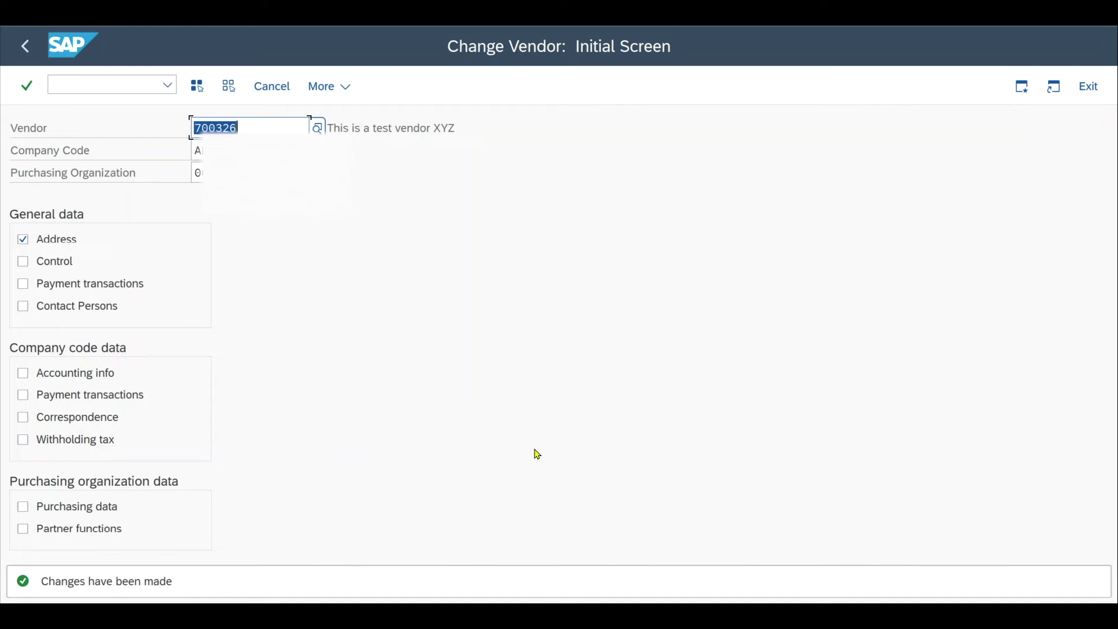
left_click(254, 124)
left_click_drag(250, 120, 180, 149)
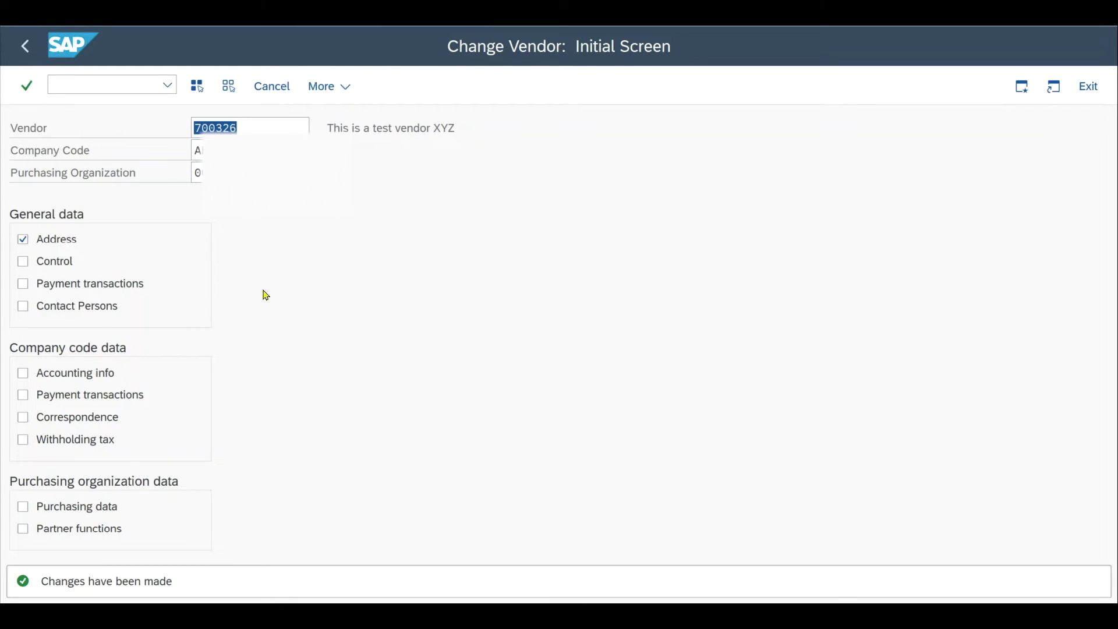
key("F3")
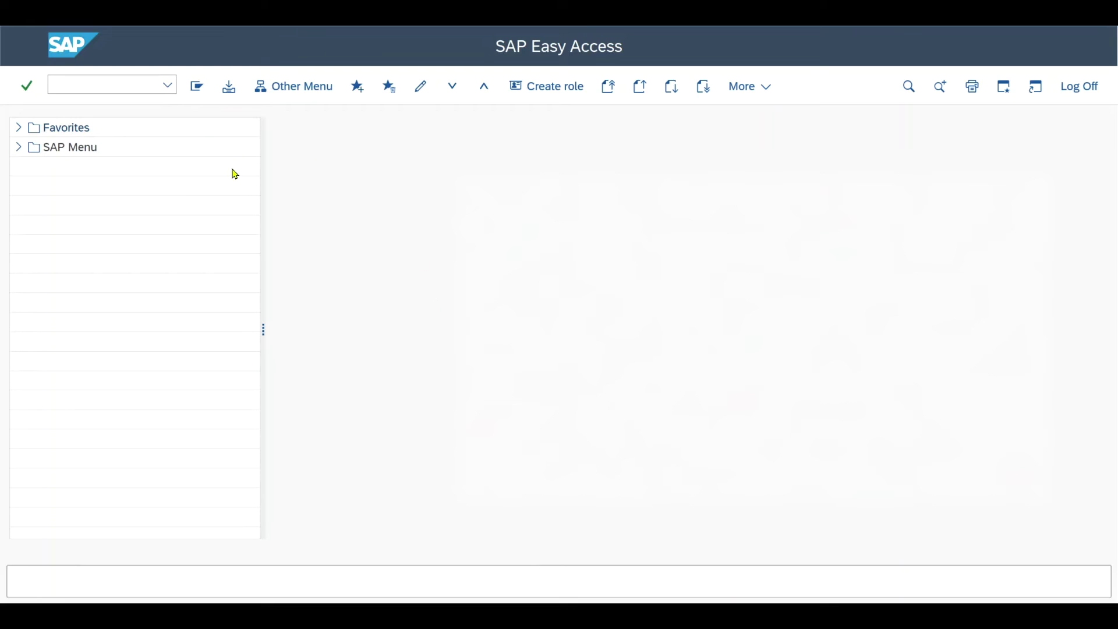
Load vendor 700326 in FK08 and view the changed sensitive field Name 1.
left_click(129, 86)
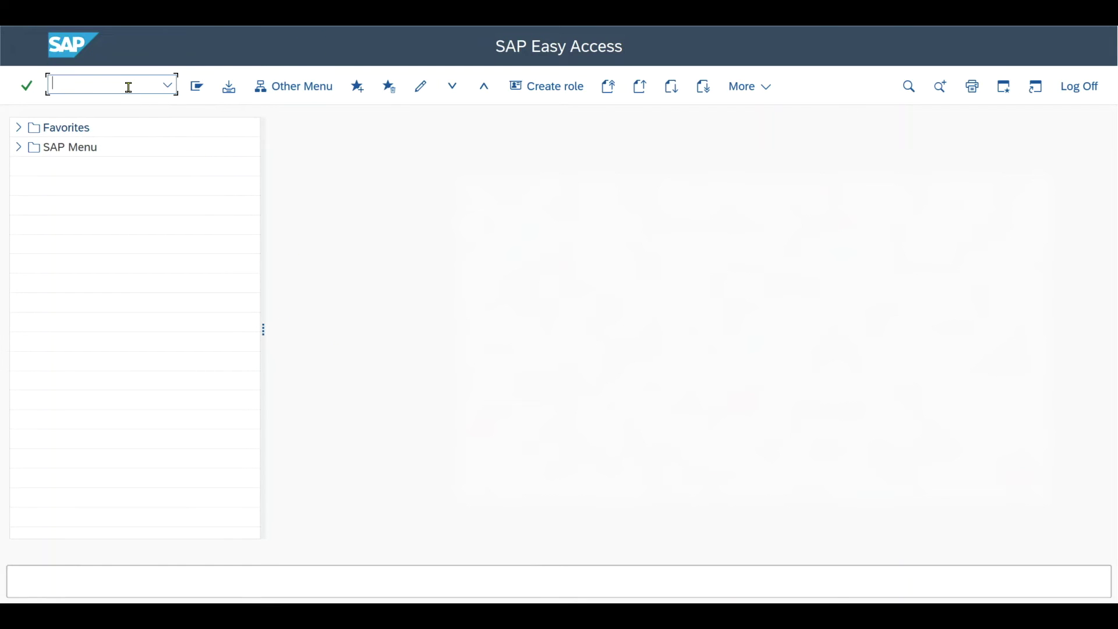
type("fk08")
key("Return")
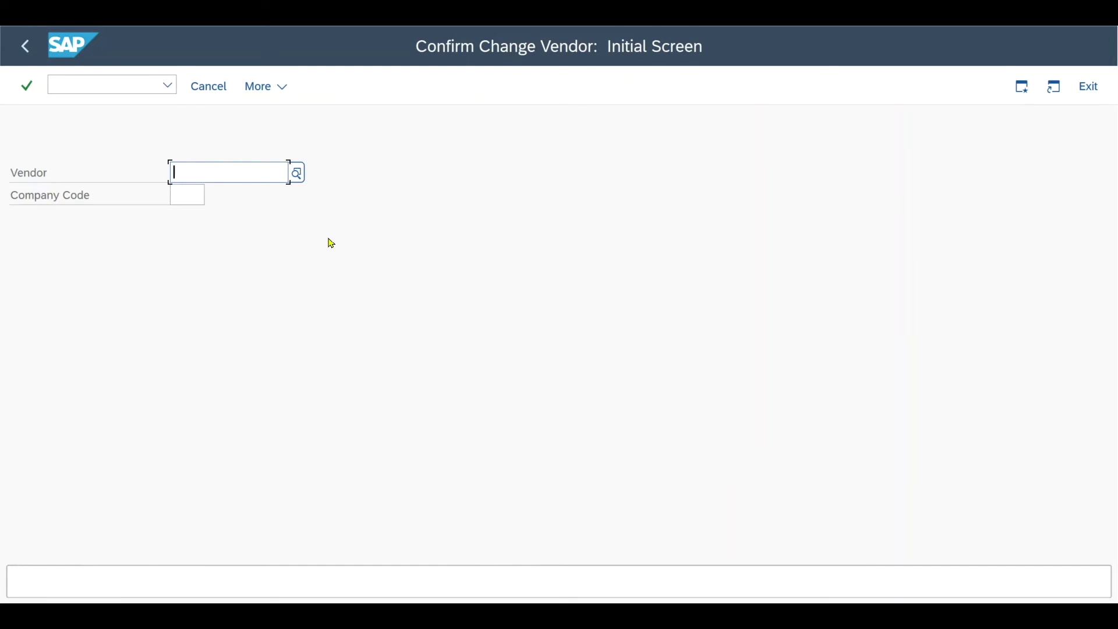
left_click(227, 173)
type("700326")
left_click(226, 163)
key("Return")
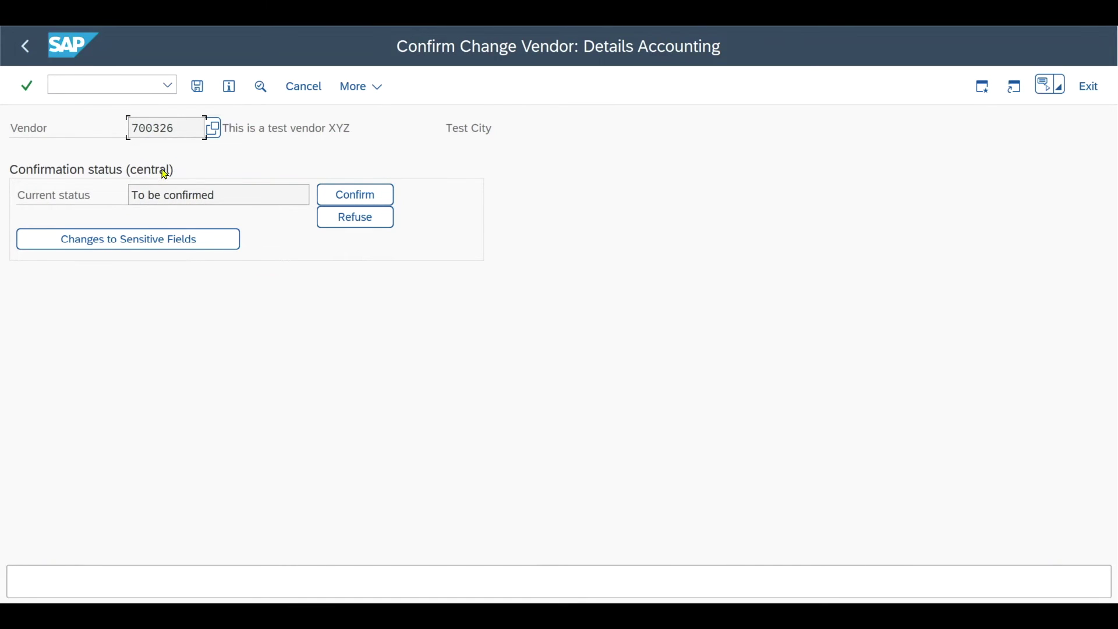
left_click_drag(217, 195, 116, 191)
left_click(262, 201)
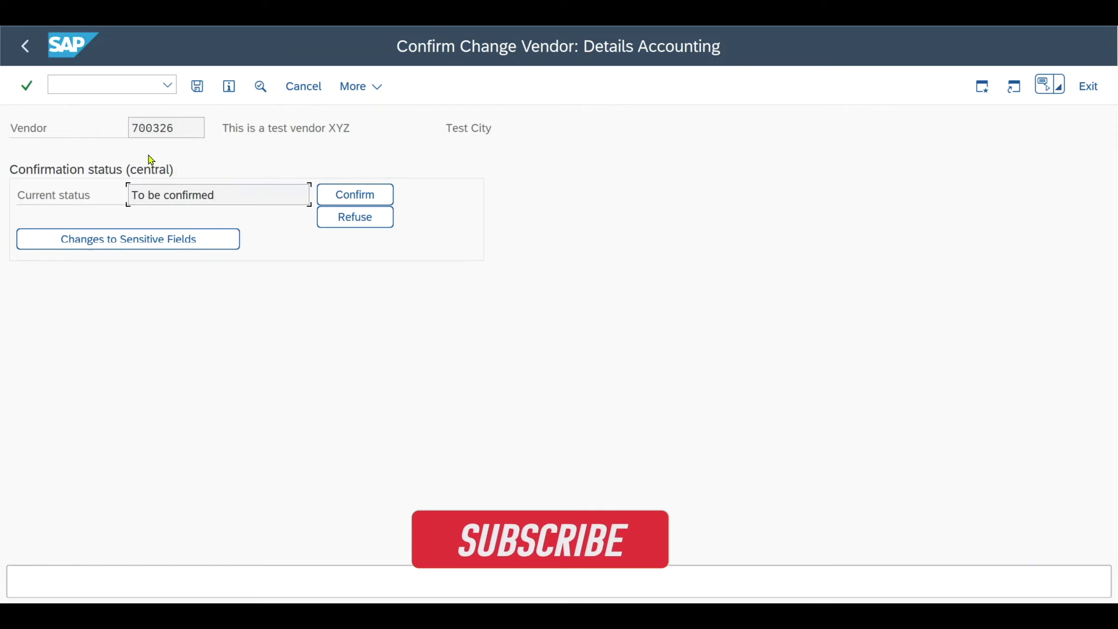
left_click(177, 235)
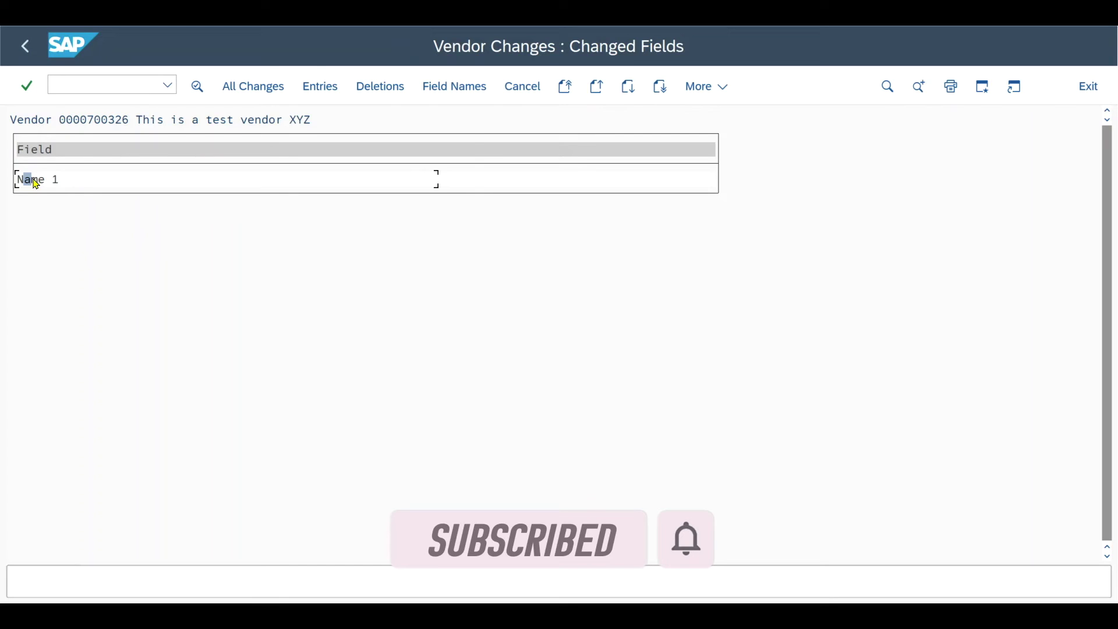
double_click(34, 182)
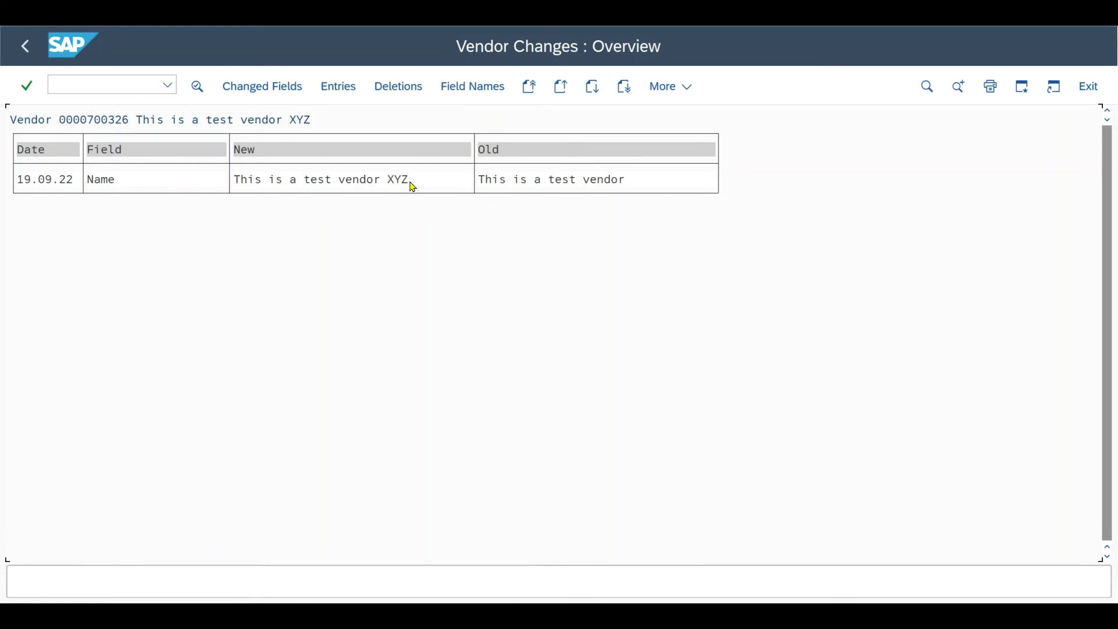
left_click(26, 48)
left_click(26, 50)
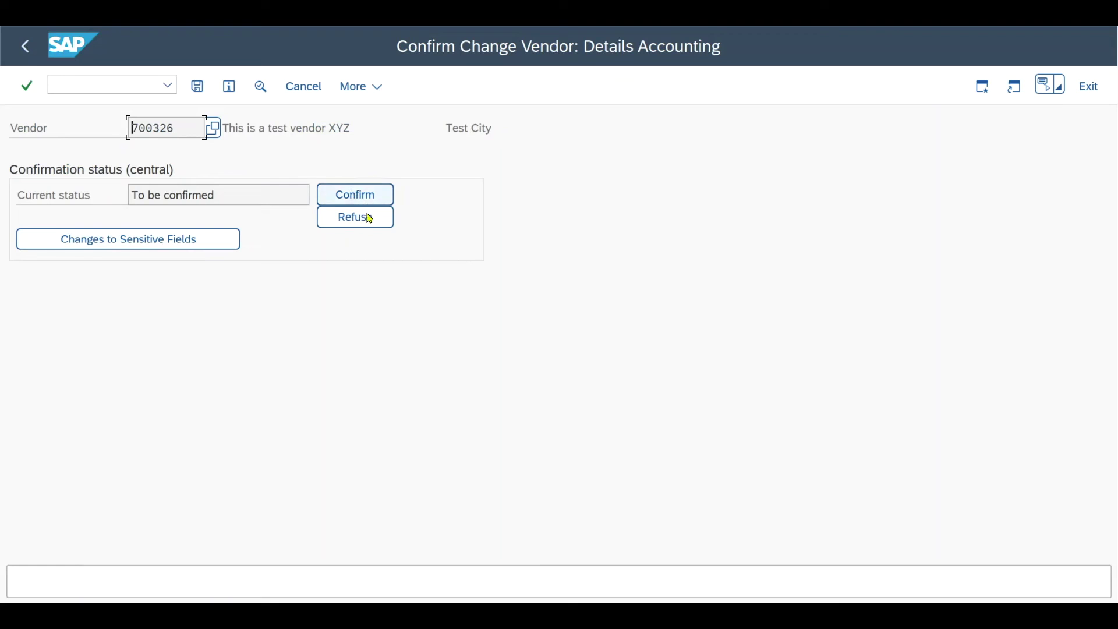
Set vendor 700326's name change to Confirmed and save the confirmation.
left_click(342, 192)
left_click(364, 201)
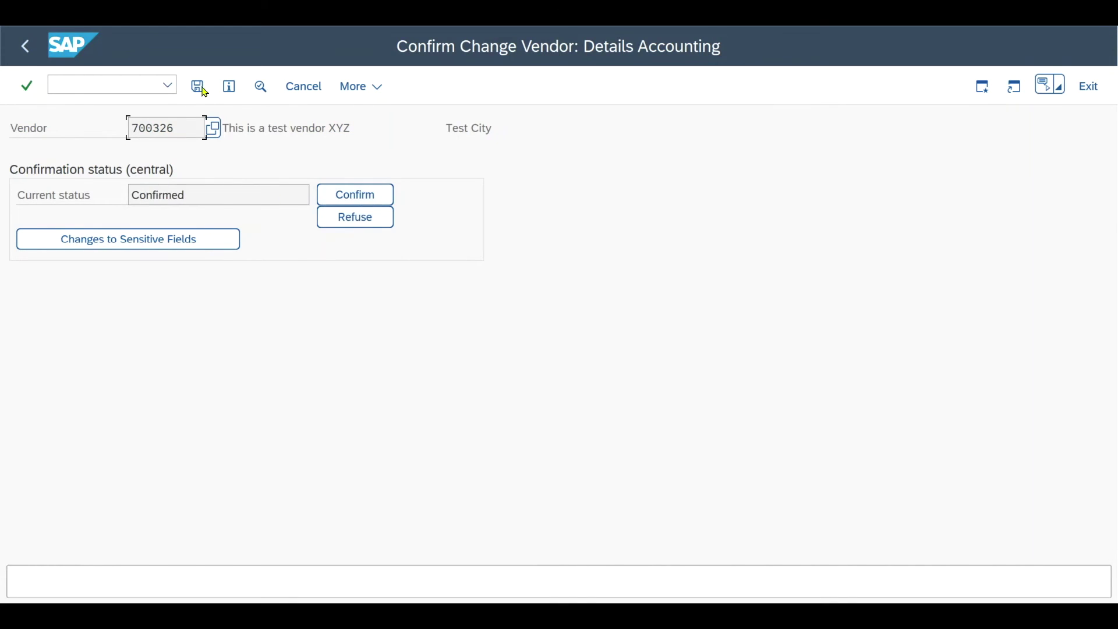
left_click(197, 86)
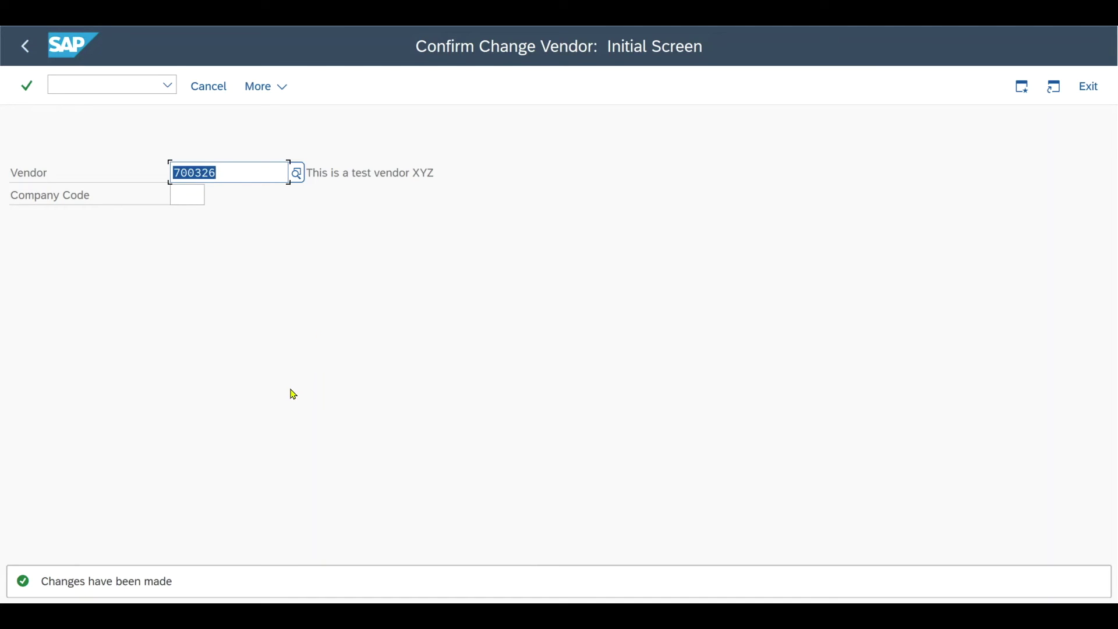
key("ctrl+slash")
Find and open business partner 8000634 in transaction BP.
type("/N")
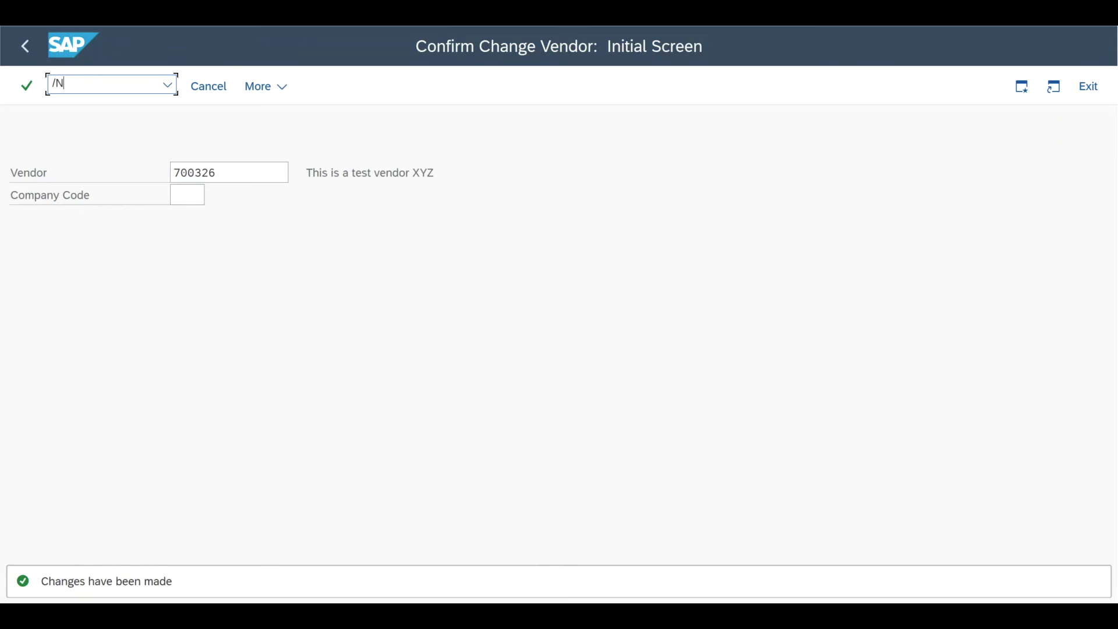
type("BP")
key("Return")
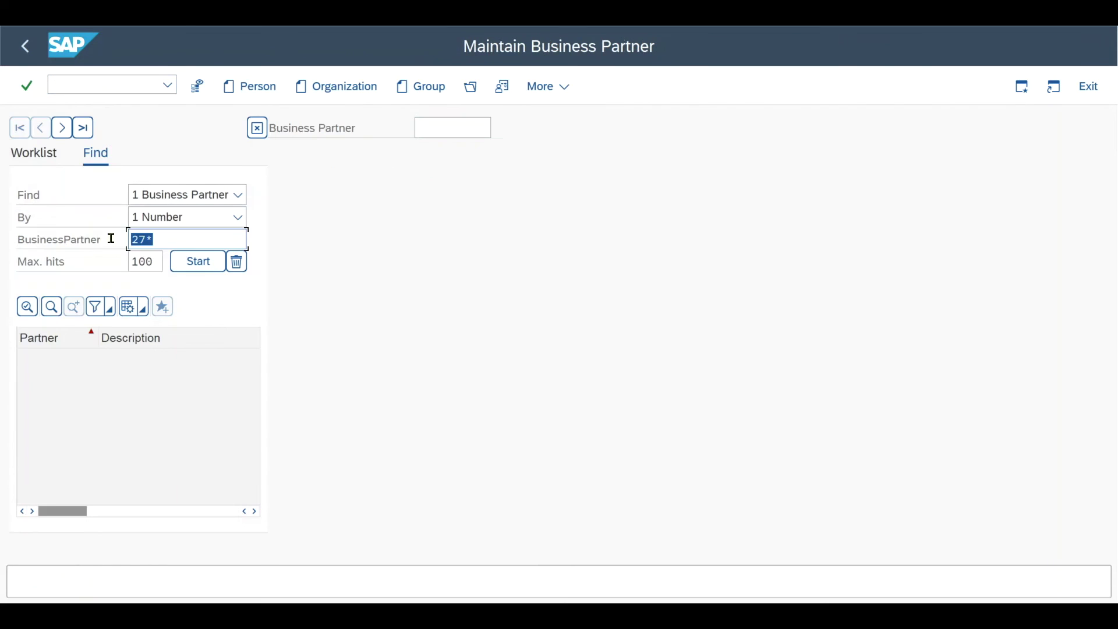
type("8000634")
key("Return")
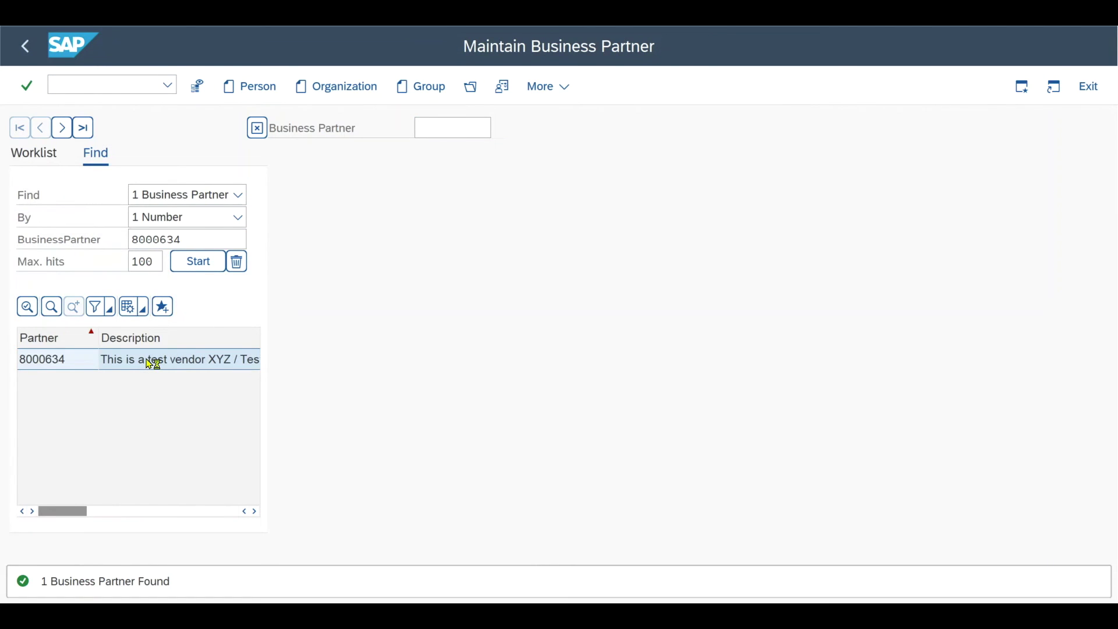
double_click(154, 364)
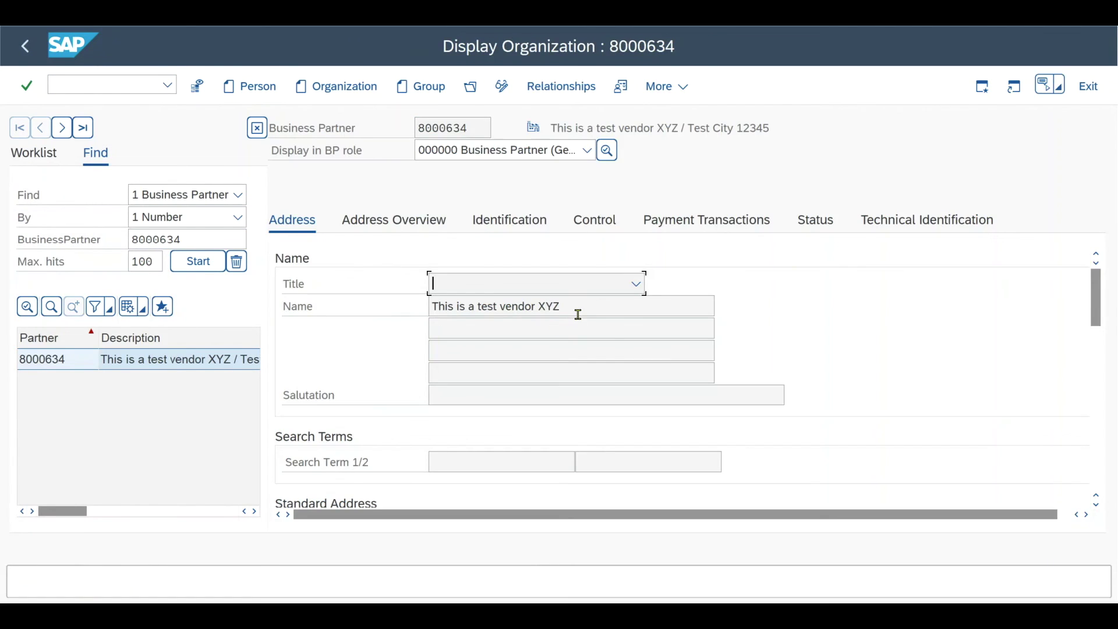
Change the partner's name to 'This is a test vendor XYZ - Changed' and save it.
left_click(502, 86)
left_click(641, 308)
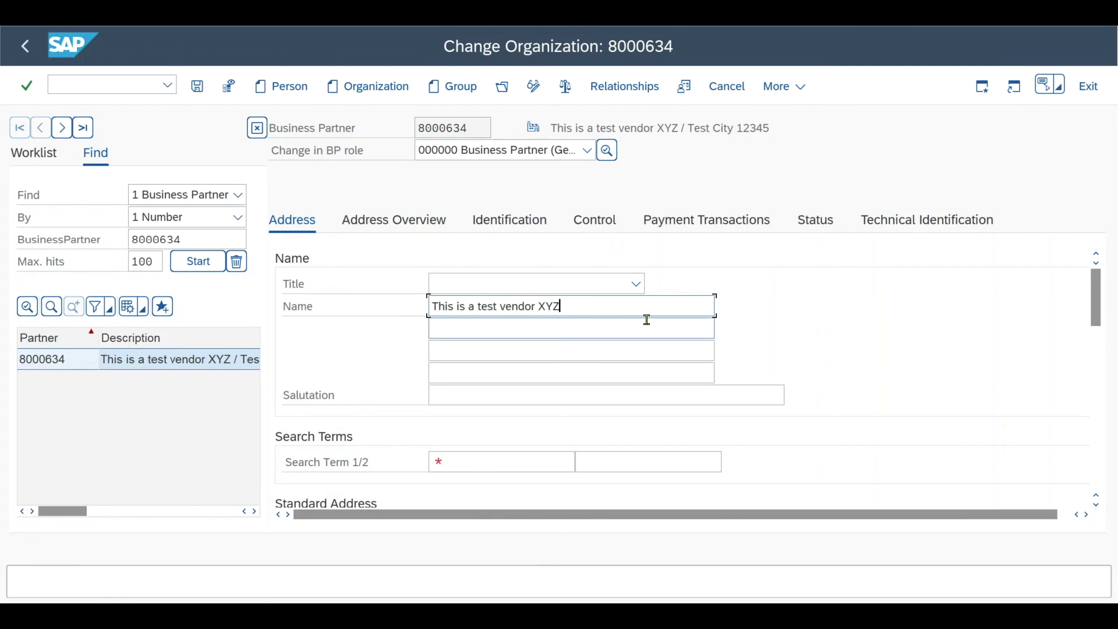
type("-Changed")
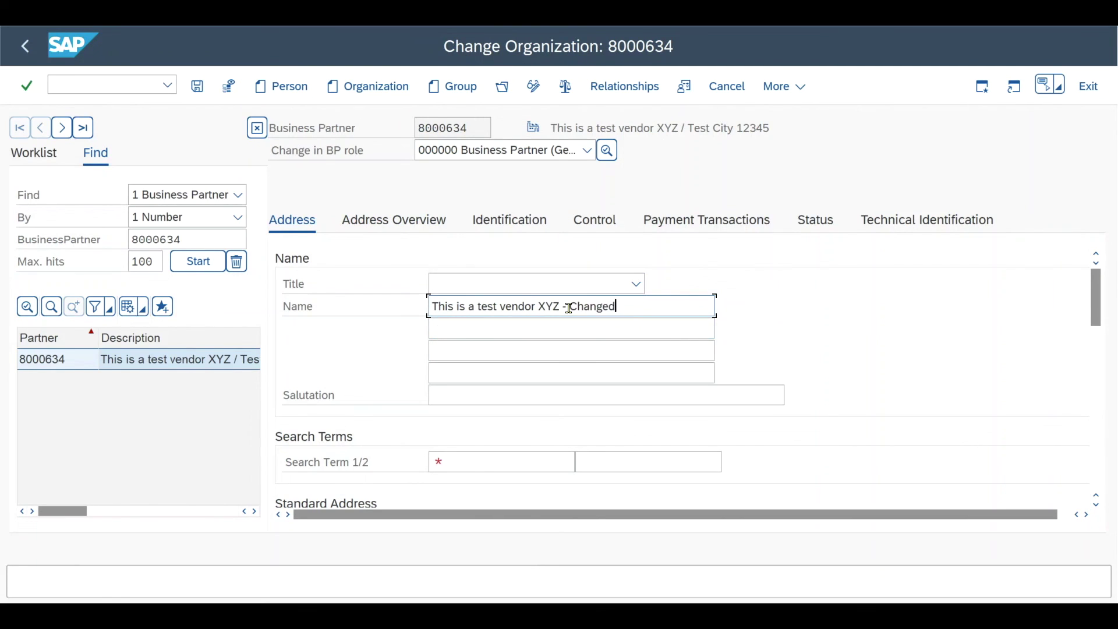
left_click(198, 86)
left_click_drag(359, 420, 460, 328)
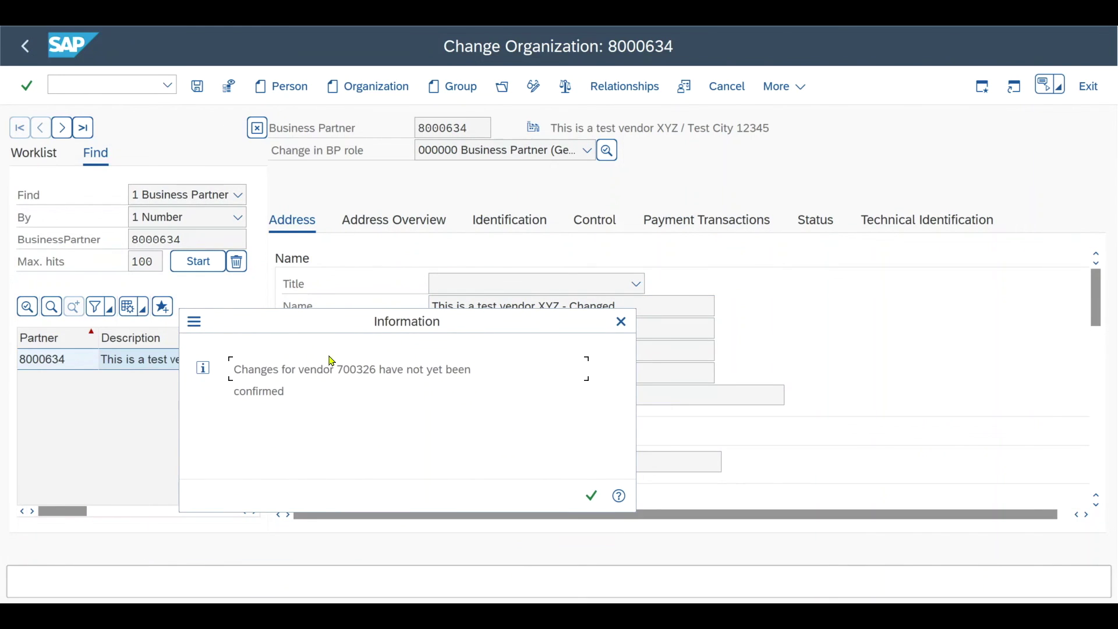
left_click_drag(248, 371, 469, 373)
left_click(287, 391)
left_click_drag(336, 370, 377, 369)
left_click(357, 369)
left_click_drag(379, 369, 337, 368)
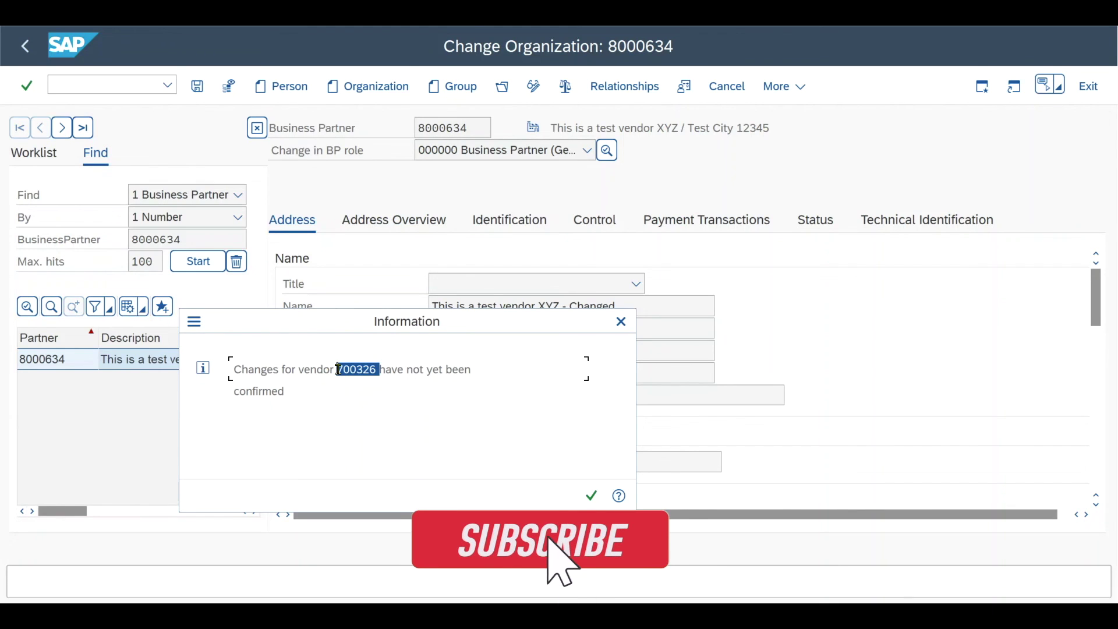